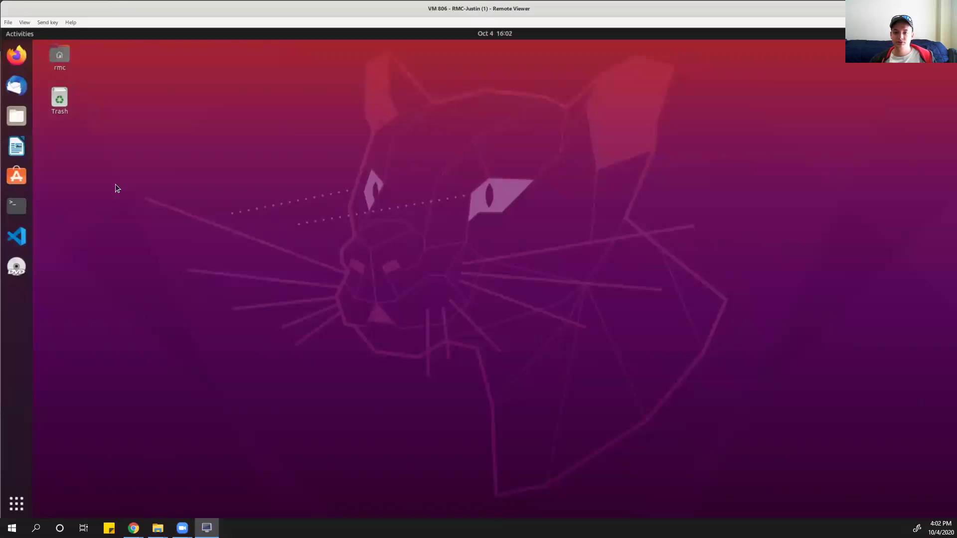
# Open a terminal in the Ubuntu virtual machine and switch to Chrome on the host computer
pyautogui.click(18, 203)
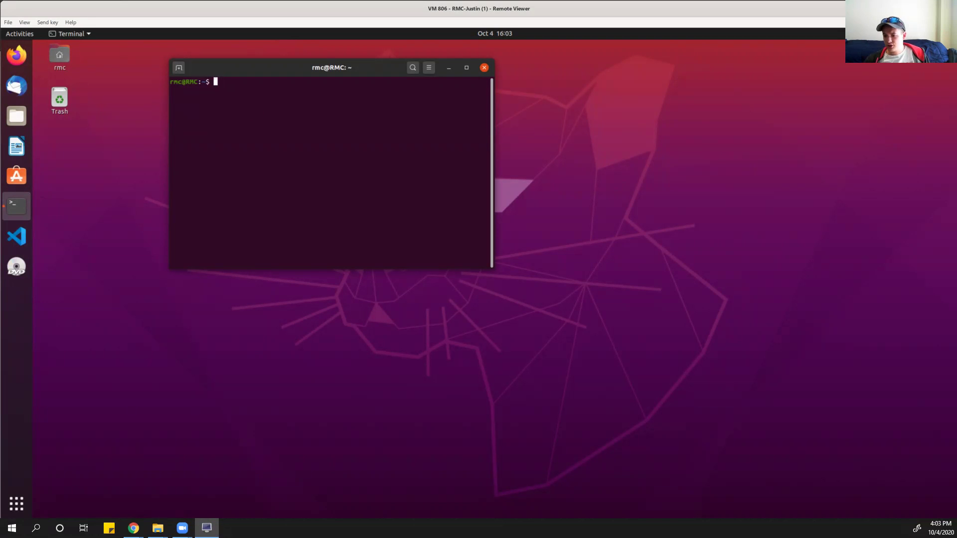
pyautogui.click(133, 528)
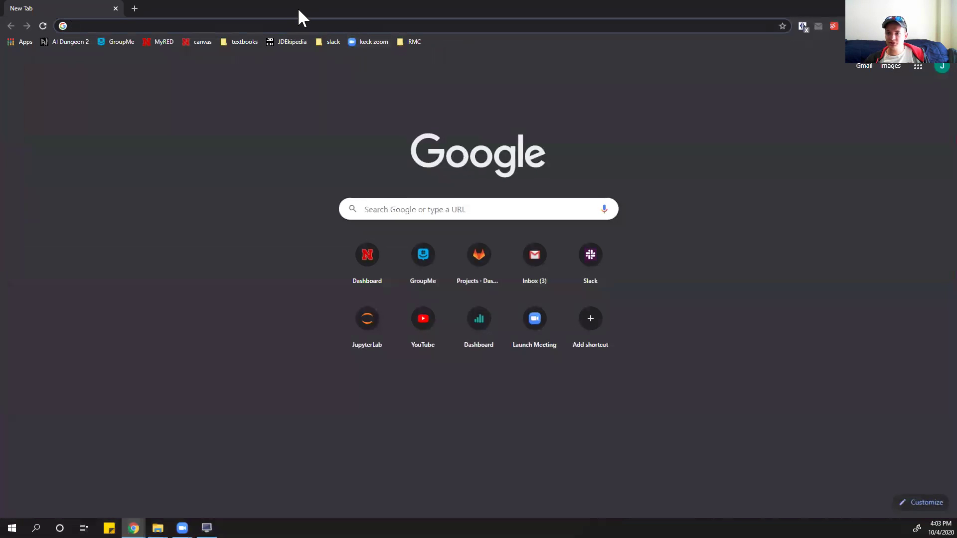
pyautogui.doubleClick(297, 8)
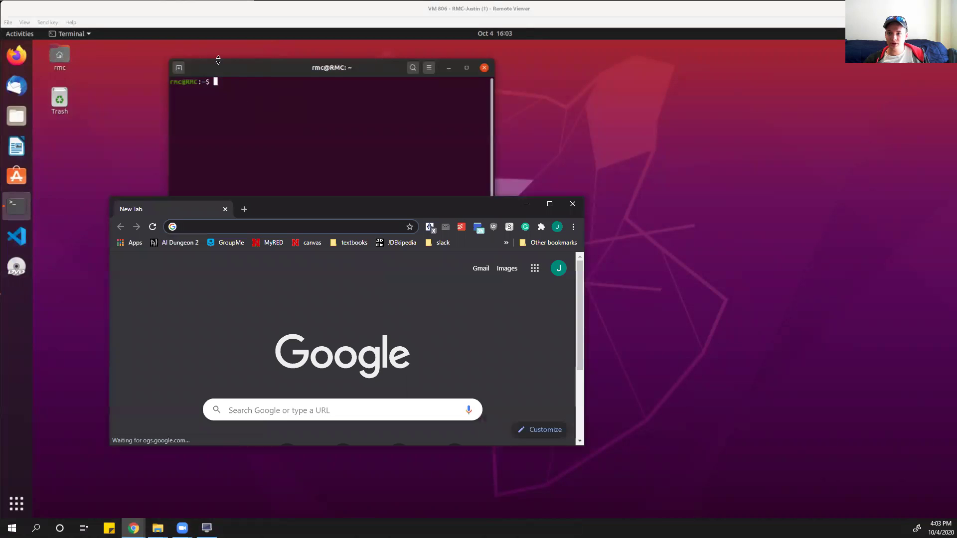
pyautogui.click(16, 503)
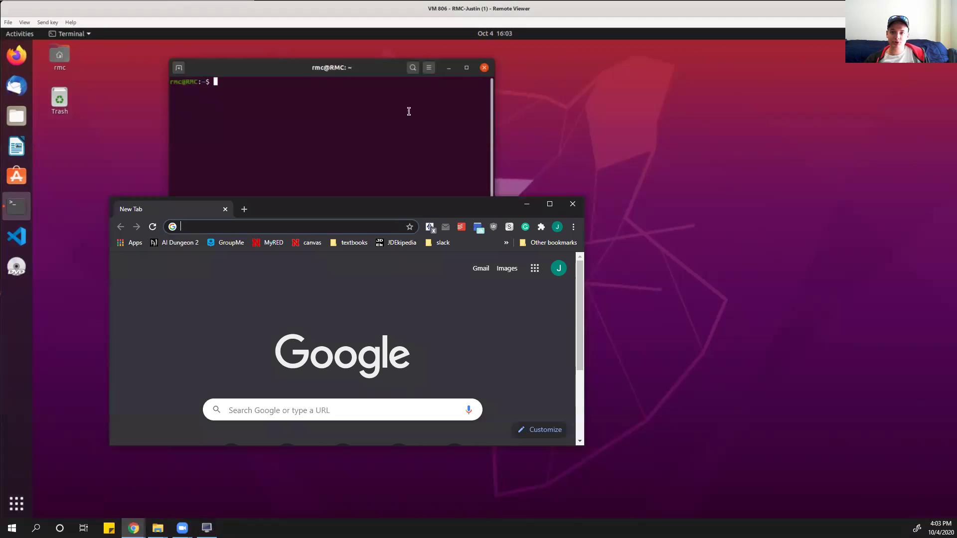
pyautogui.click(181, 226)
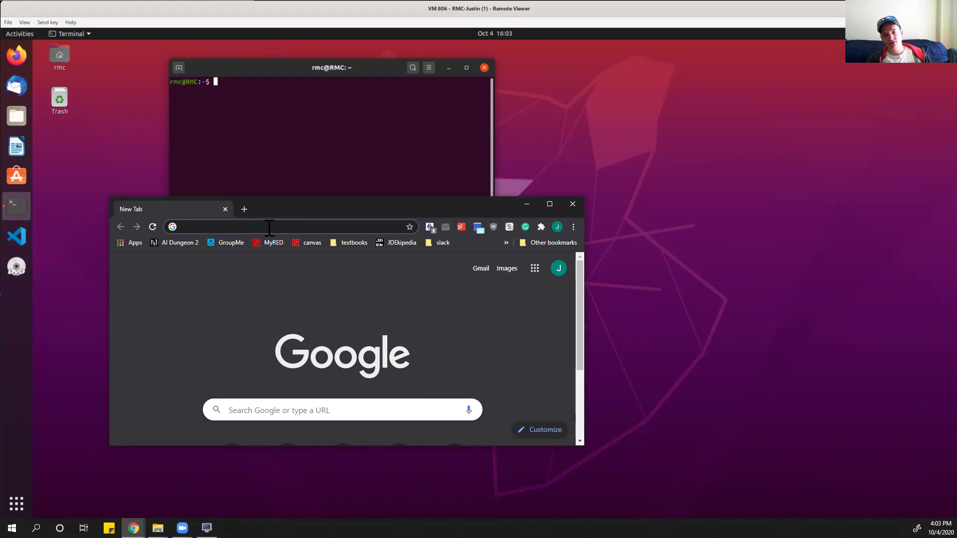
pyautogui.write('g')
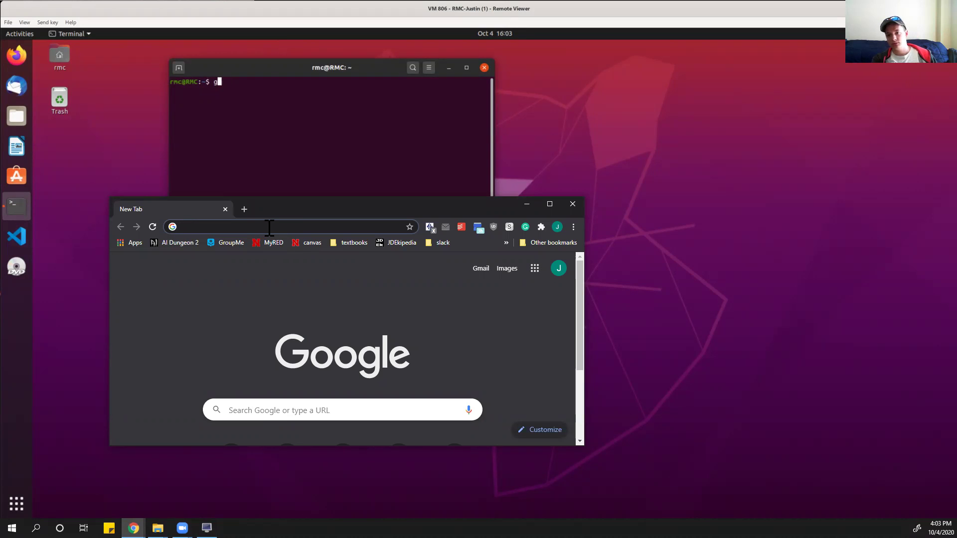
pyautogui.write('gggggggggggggggggggggggggggggggggg')
pyautogui.press('BackSpace')
pyautogui.press('BackSpace')
pyautogui.press('BackSpace')
pyautogui.press('BackSpace')
pyautogui.press('BackSpace')
pyautogui.press('BackSpace')
pyautogui.press('BackSpace')
pyautogui.press('BackSpace')
pyautogui.press('BackSpace')
pyautogui.press('BackSpace')
pyautogui.press('BackSpace')
pyautogui.press('BackSpace')
pyautogui.press('BackSpace')
pyautogui.press('BackSpace')
pyautogui.press('BackSpace')
pyautogui.press('BackSpace')
pyautogui.press('BackSpace')
pyautogui.press('BackSpace')
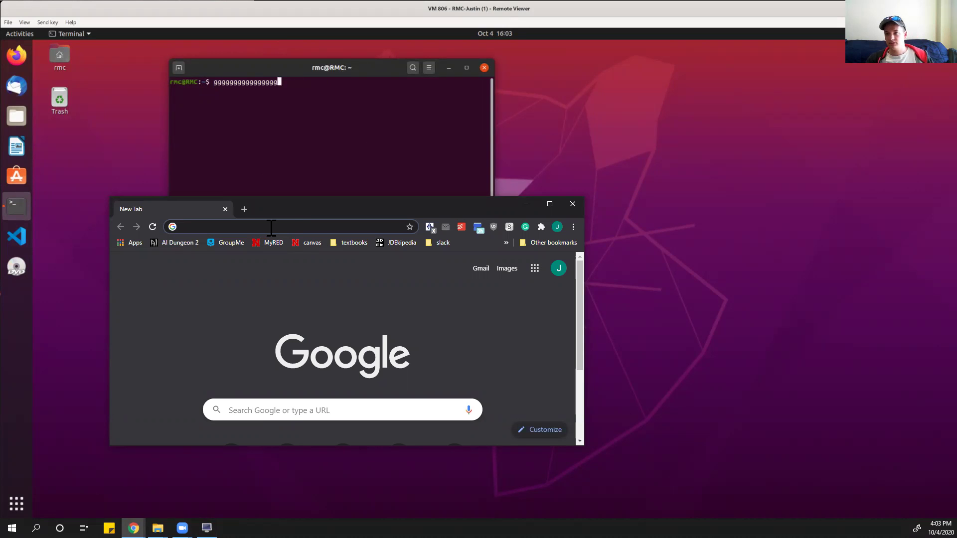
pyautogui.press('BackSpace')
pyautogui.press('BackSpace')
pyautogui.press('BackSpace')
pyautogui.press('BackSpace')
pyautogui.press('BackSpace')
pyautogui.press('BackSpace')
pyautogui.press('BackSpace')
pyautogui.press('BackSpace')
pyautogui.press('BackSpace')
pyautogui.press('BackSpace')
pyautogui.press('BackSpace')
pyautogui.press('BackSpace')
pyautogui.press('BackSpace')
pyautogui.press('BackSpace')
pyautogui.press('BackSpace')
pyautogui.press('BackSpace')
pyautogui.click(279, 228)
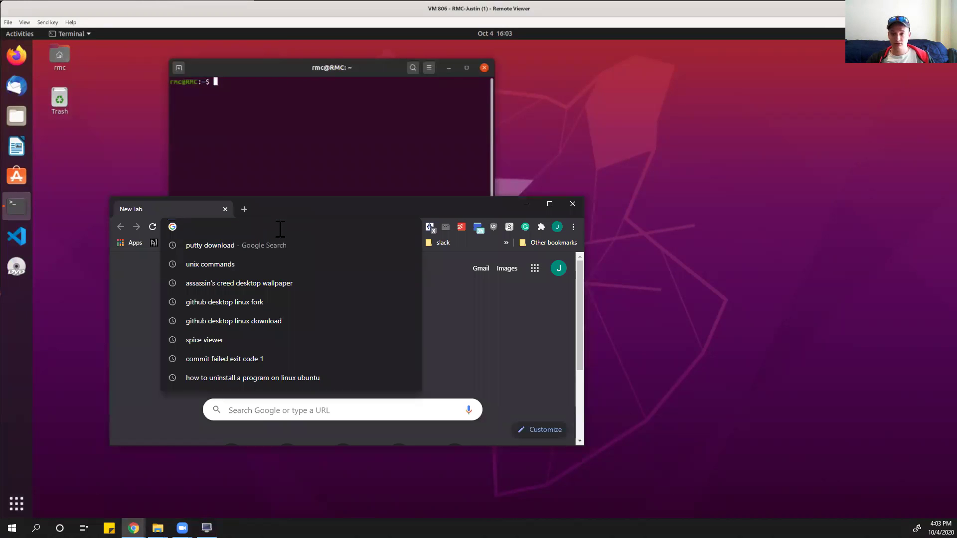
pyautogui.moveTo(286, 205); pyautogui.dragTo(273, 227)
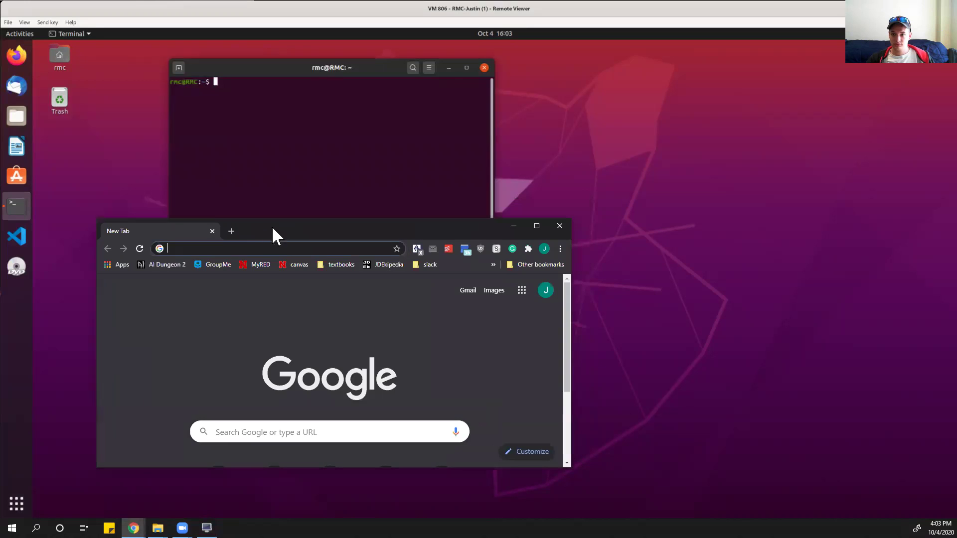
pyautogui.click(256, 245)
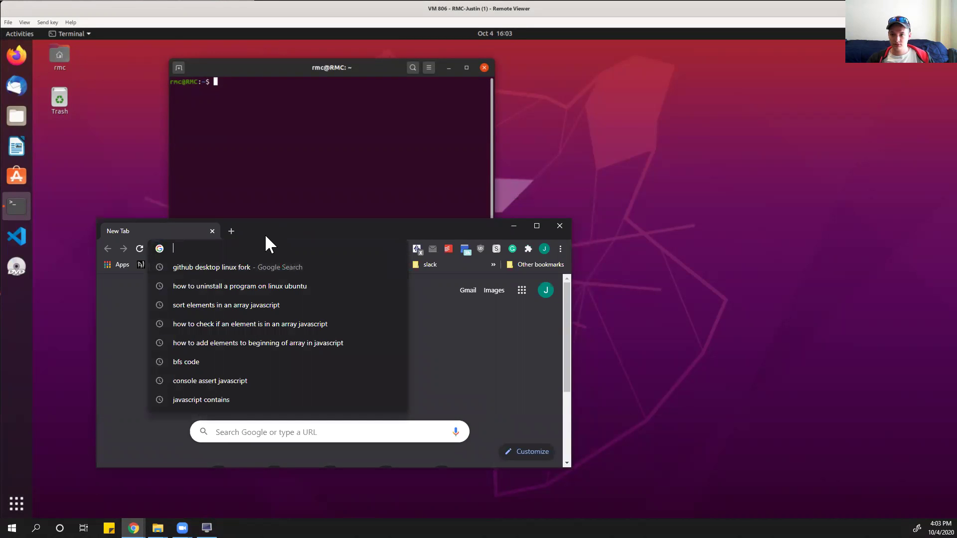
pyautogui.moveTo(261, 226); pyautogui.dragTo(345, 205)
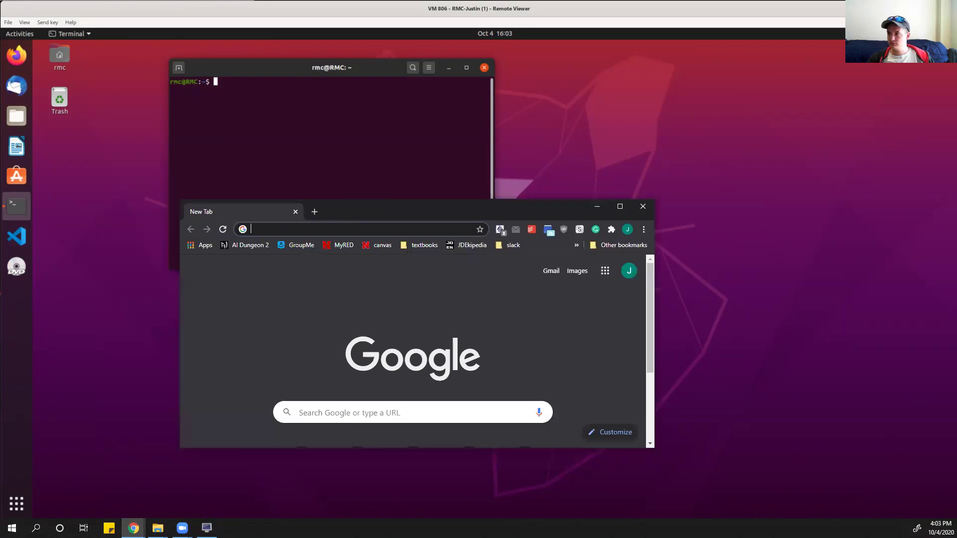
# Minimize the virtual machine viewer, and search Google for "github desktop linux fork" in the maximized Chrome window
pyautogui.click(911, 9)
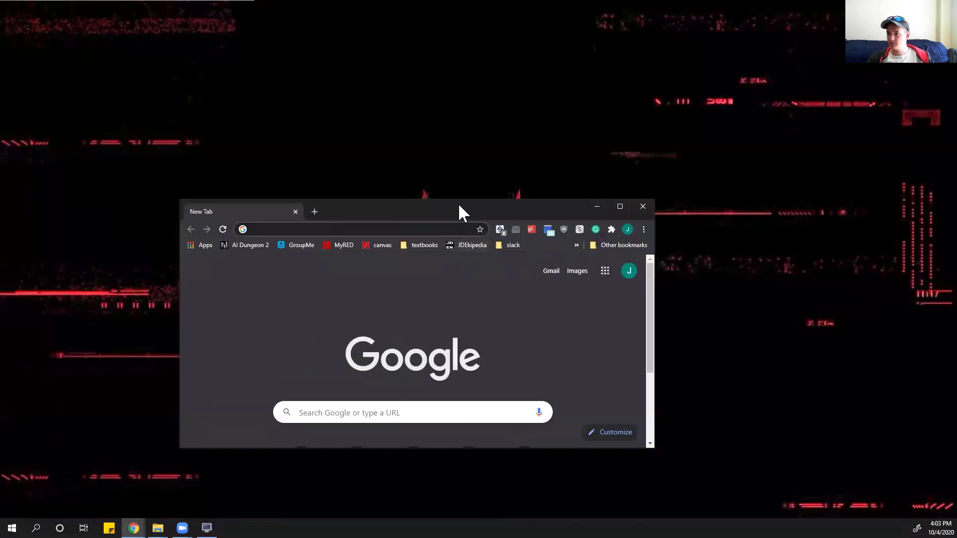
pyautogui.click(620, 206)
pyautogui.click(221, 26)
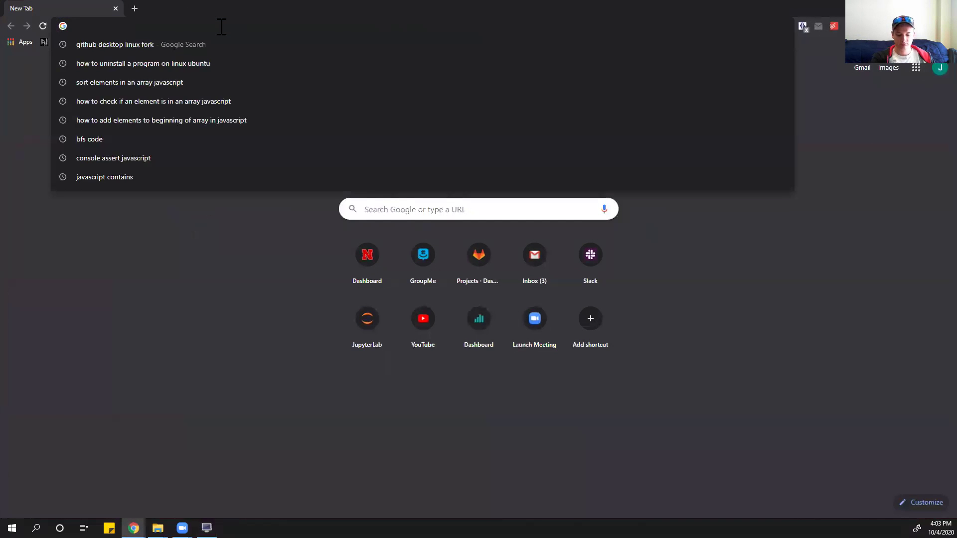
pyautogui.write('git')
pyautogui.press('Down')
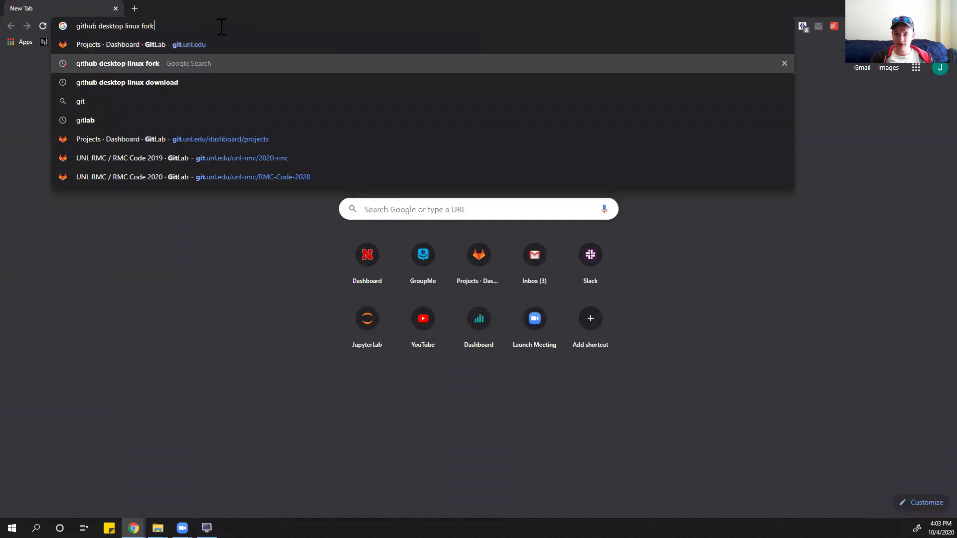
pyautogui.press('Return')
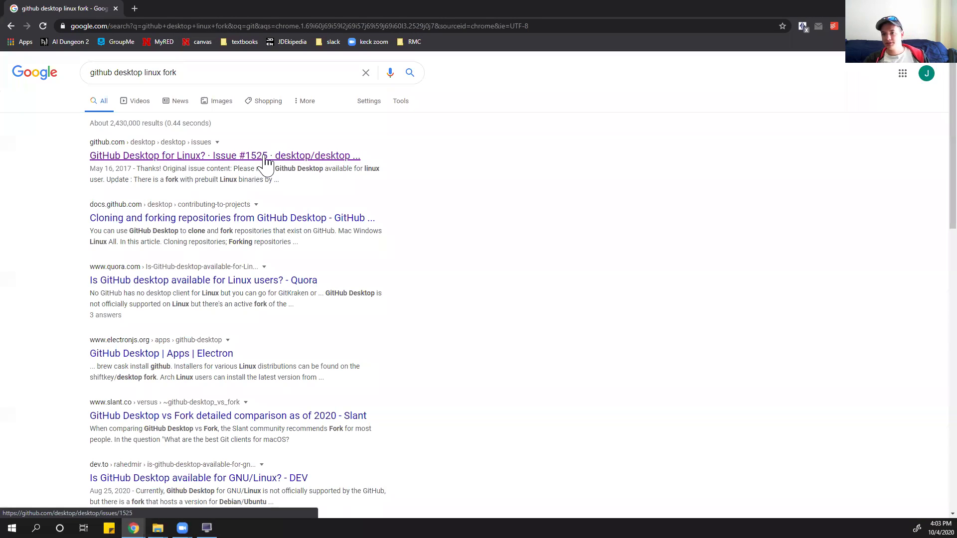
# Open the "GitHub Desktop for Linux?" issue #1525 and follow its link to the shiftkey/desktop fork's Debian/Ubuntu installation commands
pyautogui.click(268, 160)
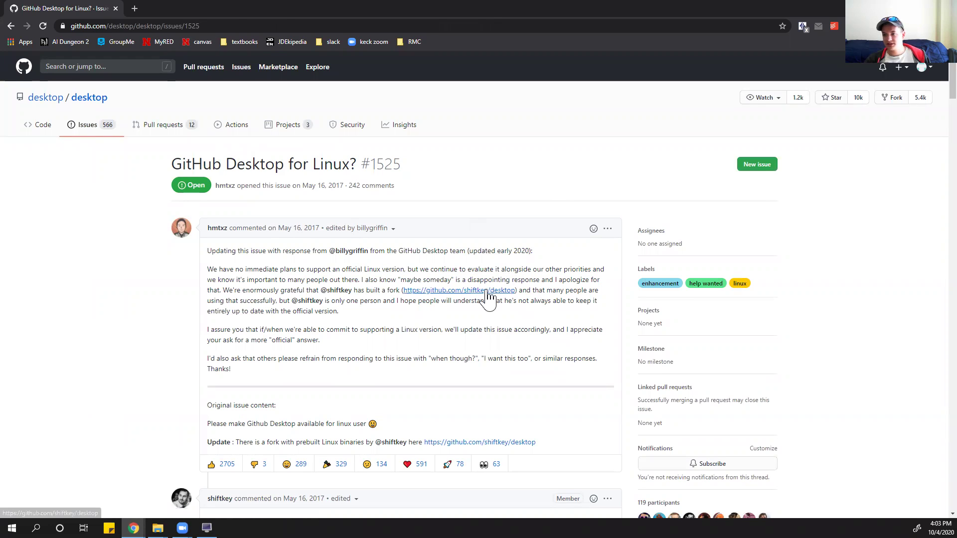
pyautogui.click(487, 295)
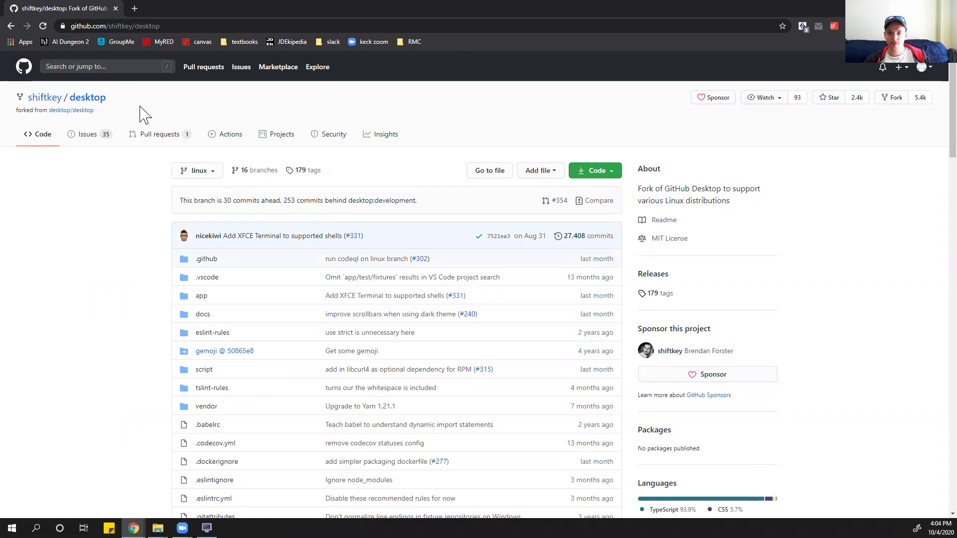
pyautogui.scroll(-15, 133, 374)
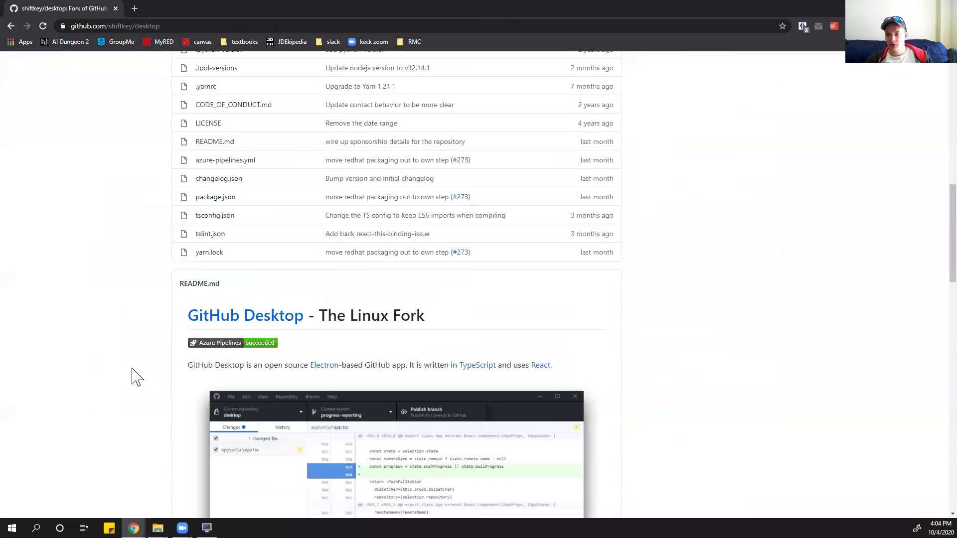
pyautogui.scroll(-8, 132, 375)
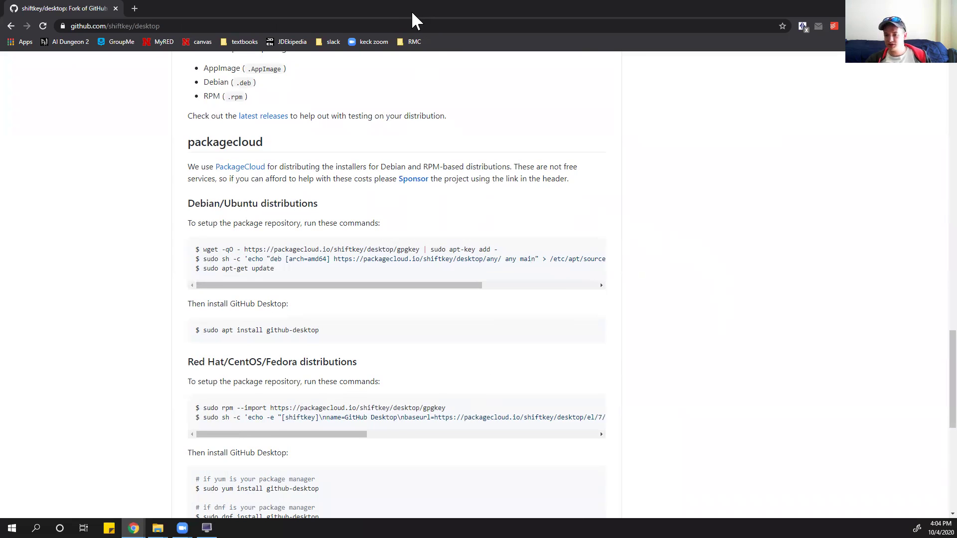
pyautogui.press('super+d')
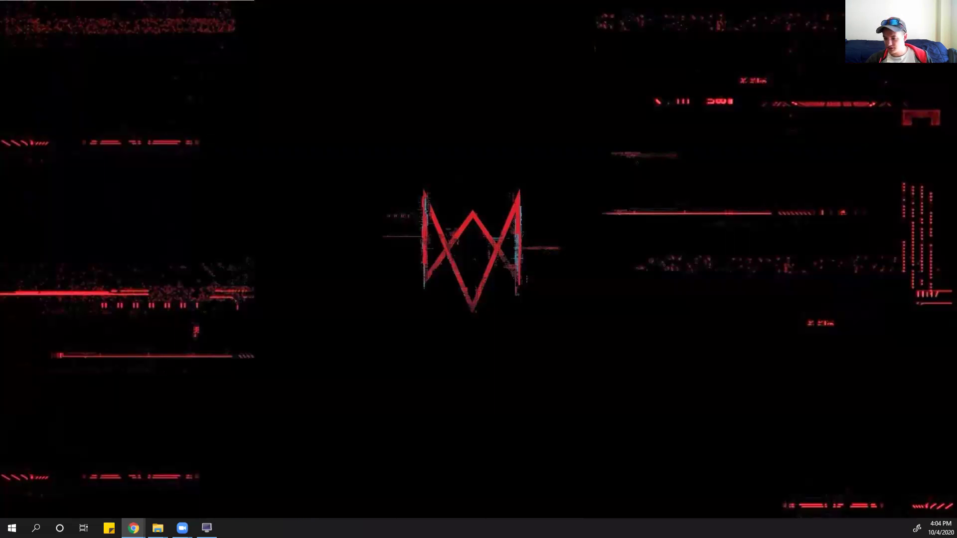
pyautogui.hotkey('alt', 'Tab')
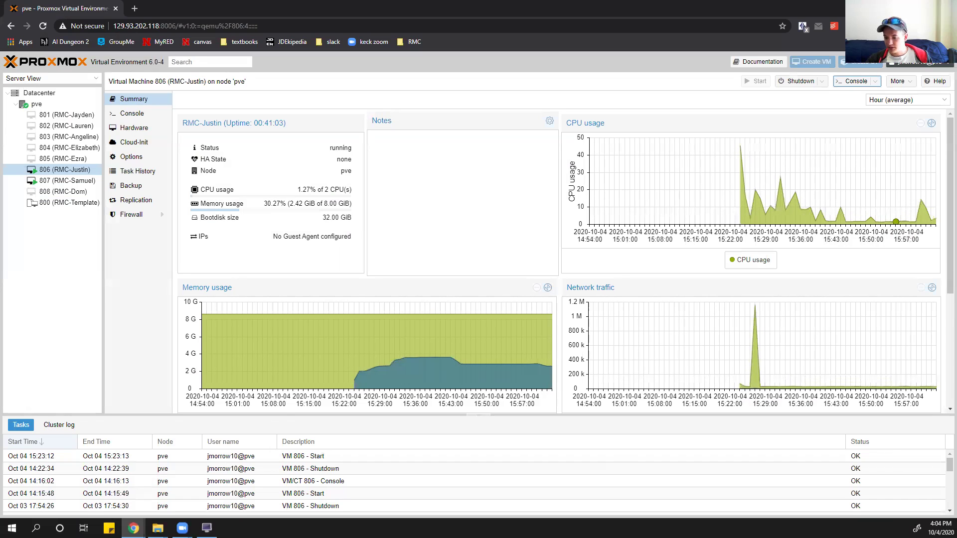
pyautogui.hotkey('alt', 'Tab')
pyautogui.hotkey('alt', 'Tab')
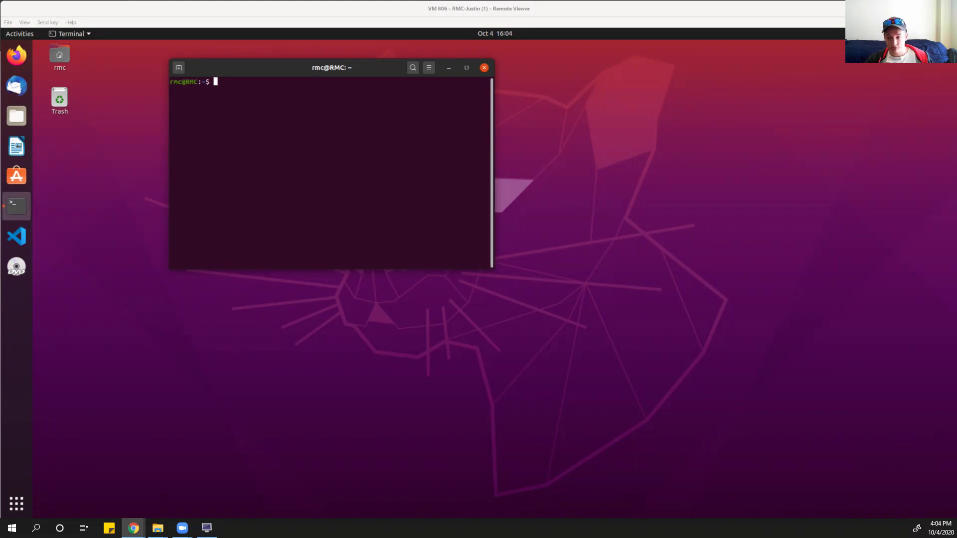
pyautogui.click(269, 99)
pyautogui.rightClick(270, 100)
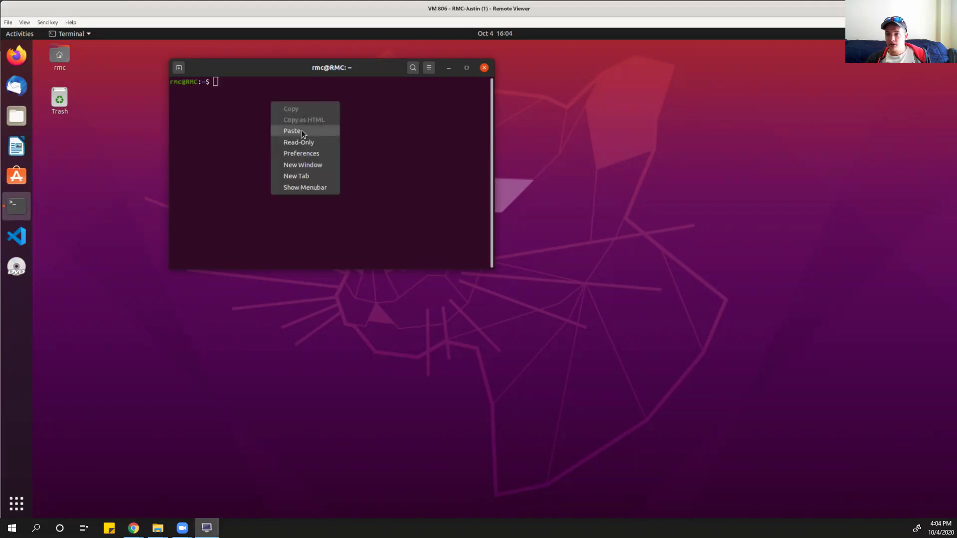
pyautogui.click(301, 130)
pyautogui.press('Return')
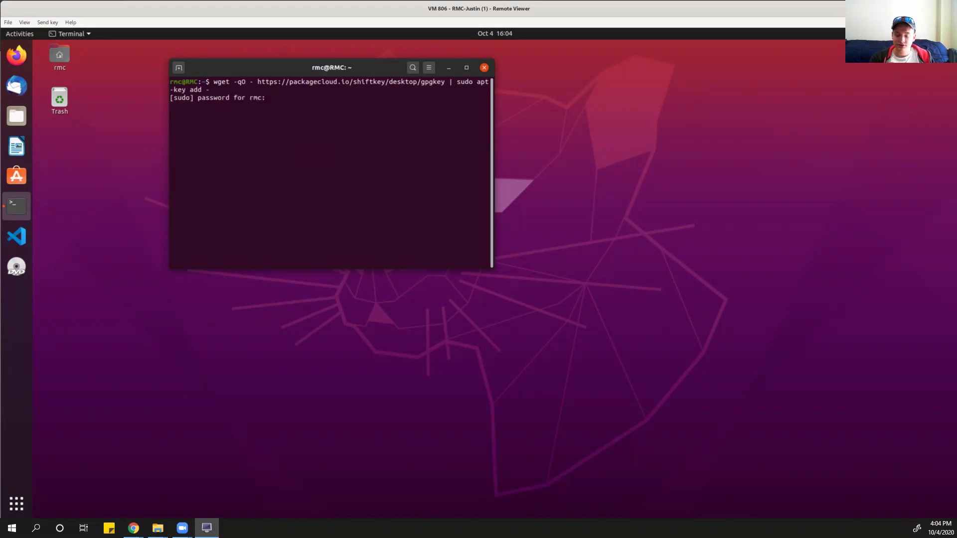
pyautogui.press('Return')
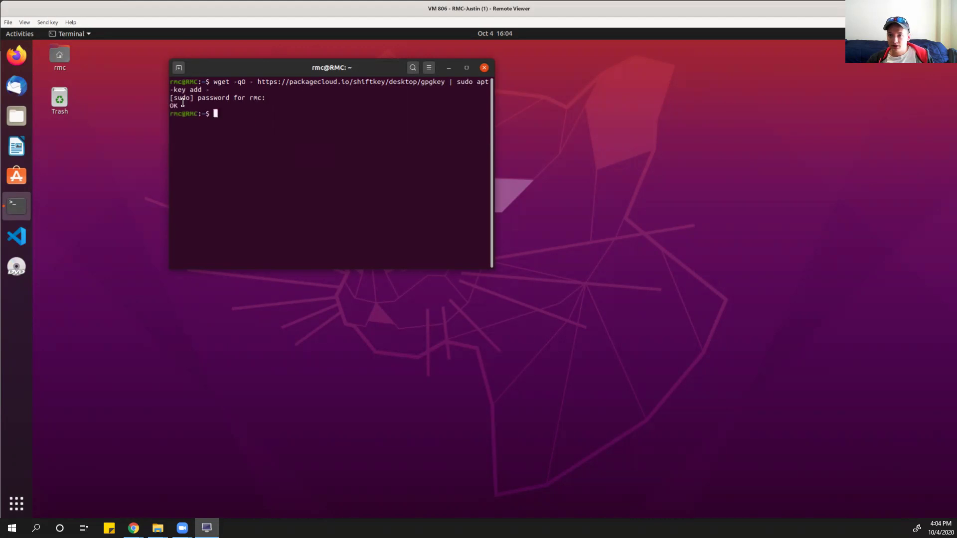
pyautogui.hotkey('alt', 'Tab')
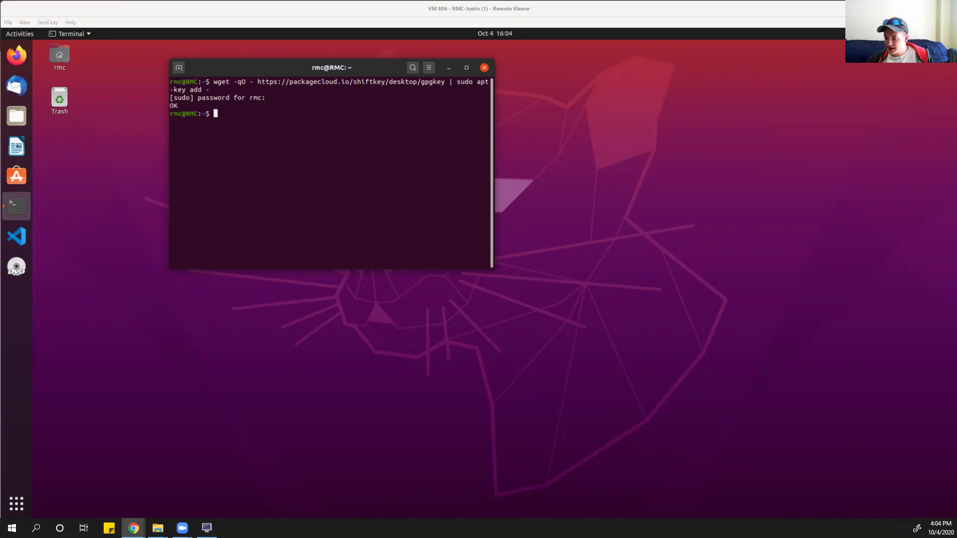
pyautogui.hotkey('alt', 'Tab')
pyautogui.rightClick(257, 130)
pyautogui.click(287, 161)
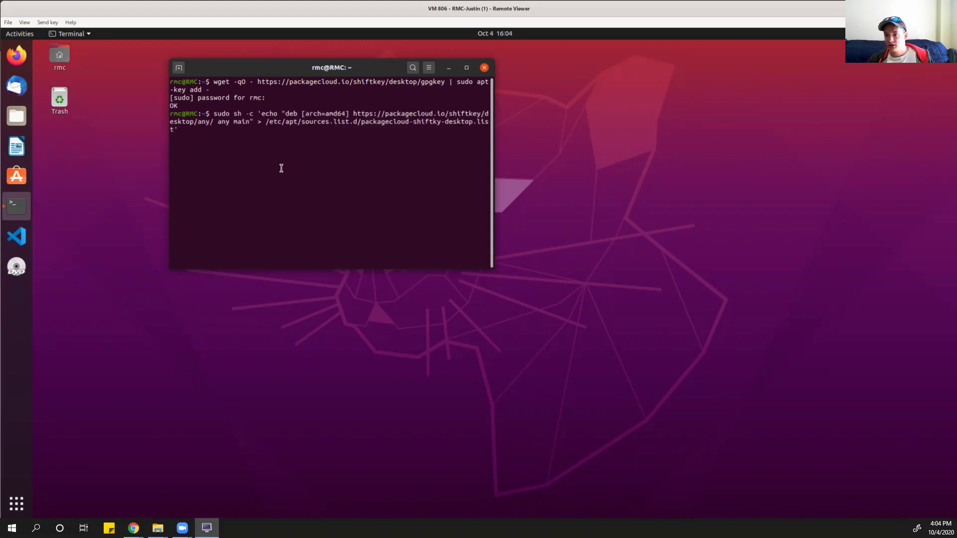
pyautogui.press('Return')
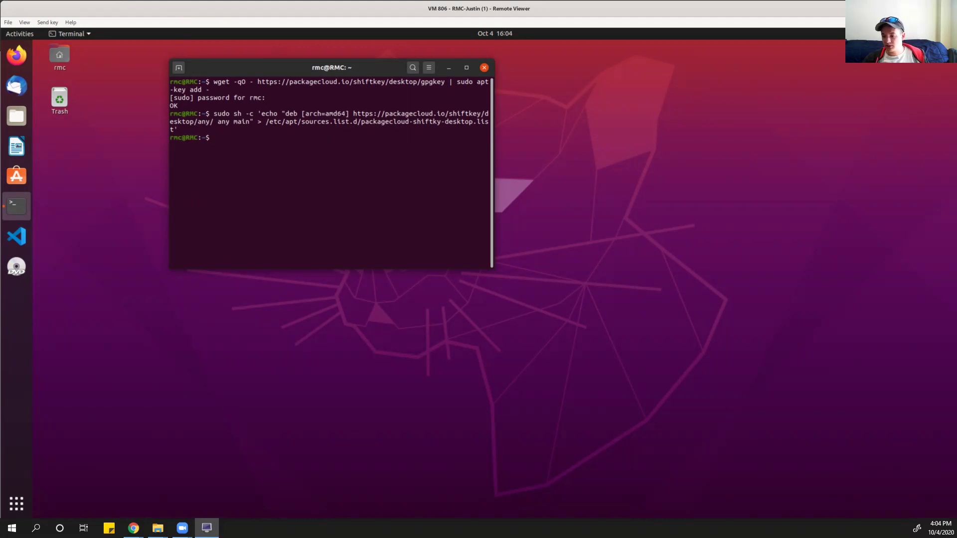
# Copy the "sudo apt-get update" command from the README and run it in the virtual machine's terminal
pyautogui.hotkey('alt', 'Tab')
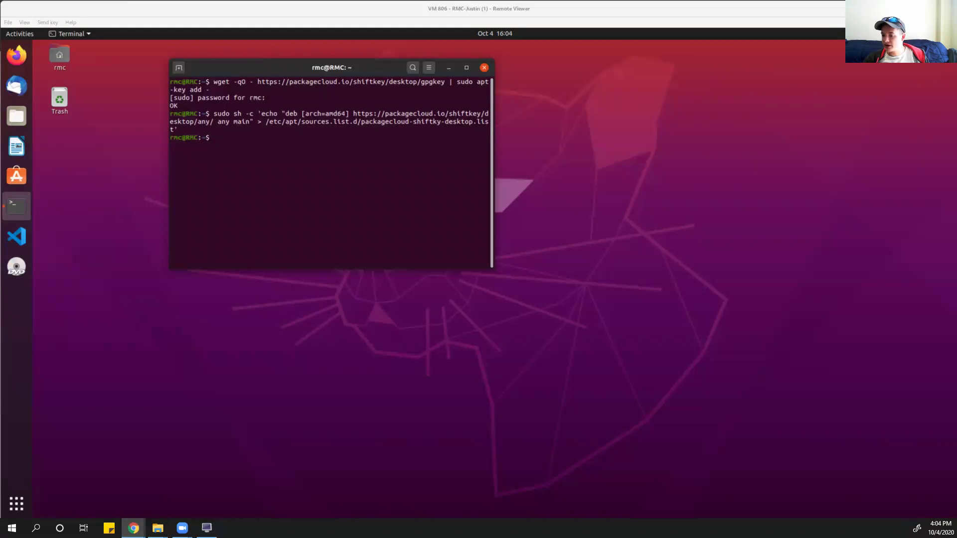
pyautogui.click(223, 164)
pyautogui.rightClick(222, 165)
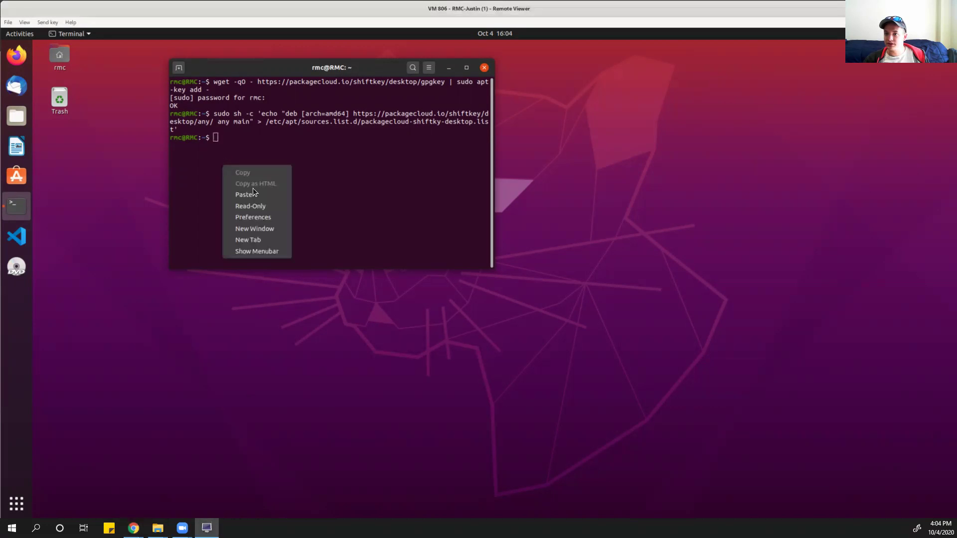
pyautogui.click(253, 191)
pyautogui.press('Return')
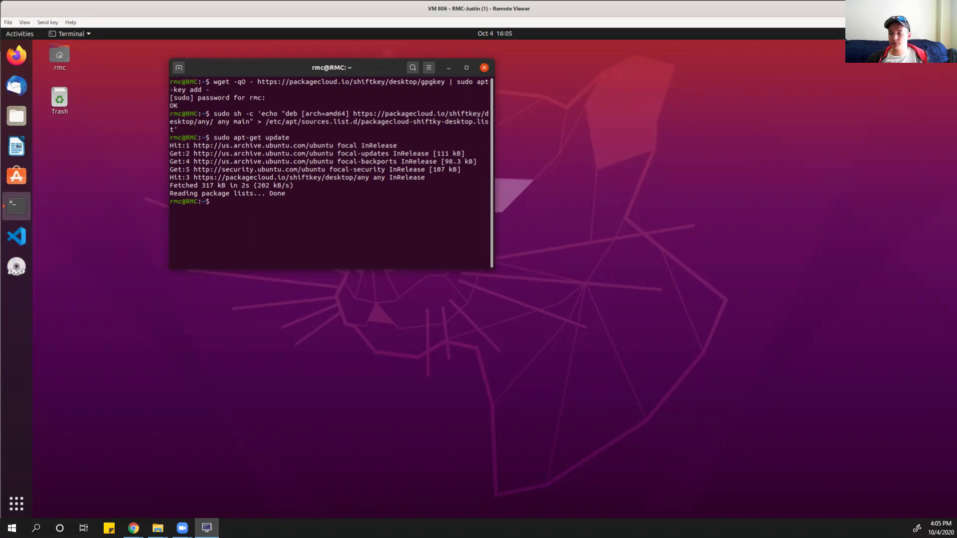
# Install GitHub Desktop by running the README's "sudo apt install github-desktop" command, and minimize the terminal
pyautogui.hotkey('alt', 'Tab')
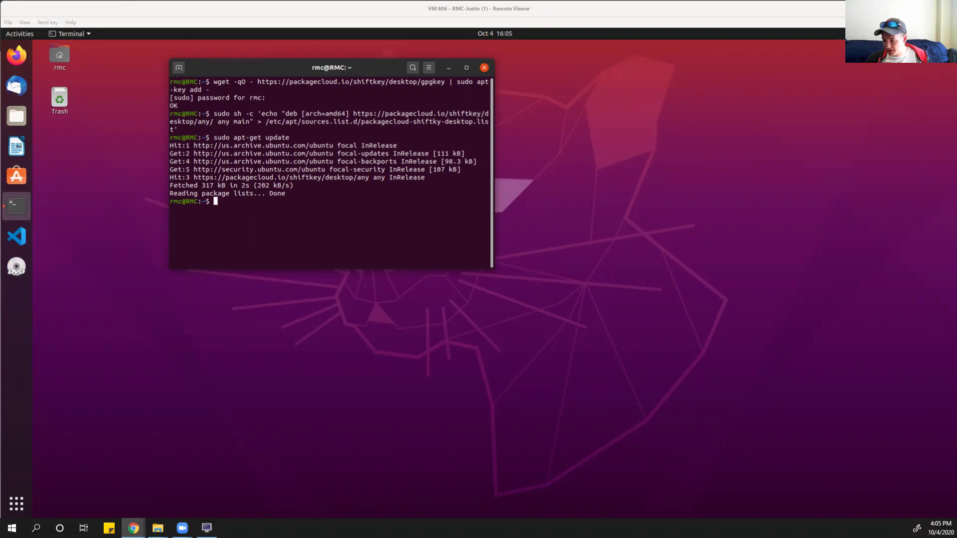
pyautogui.rightClick(247, 218)
pyautogui.click(270, 244)
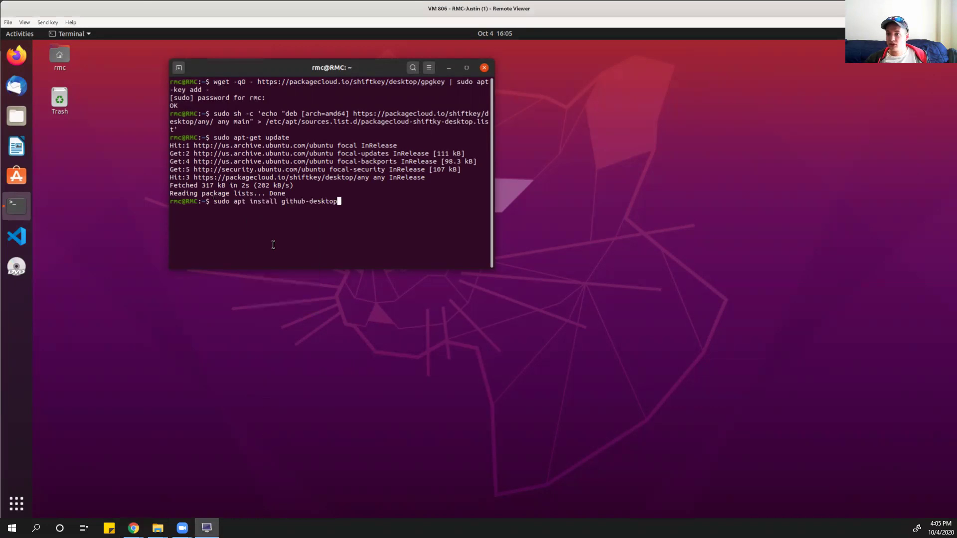
pyautogui.press('Return')
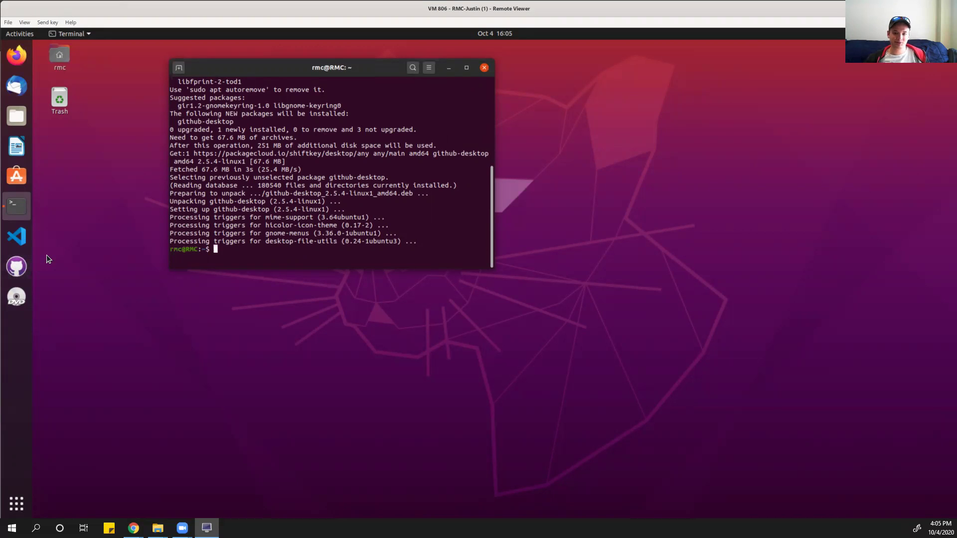
pyautogui.click(449, 68)
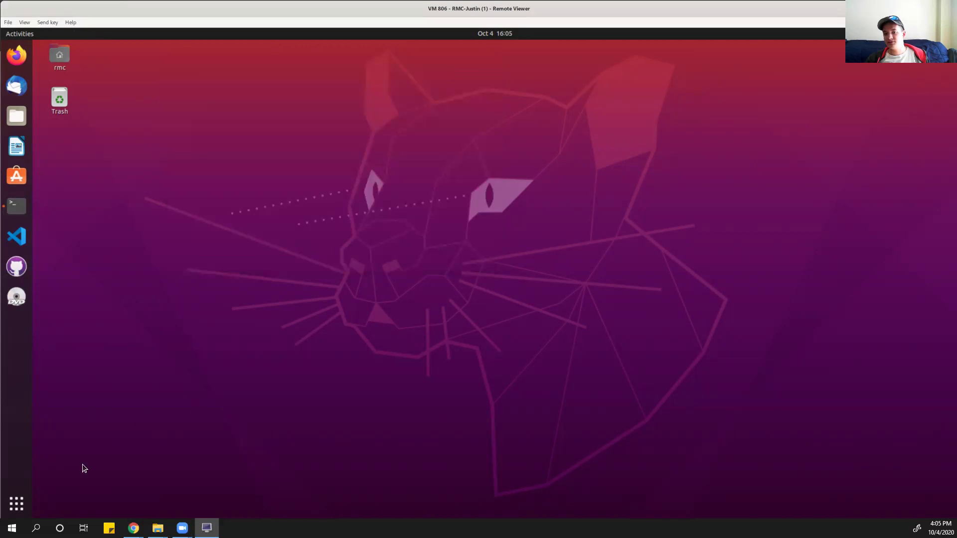
# Search the virtual machine's installed applications for "git", clear the search, and launch GitHub Desktop
pyautogui.click(17, 504)
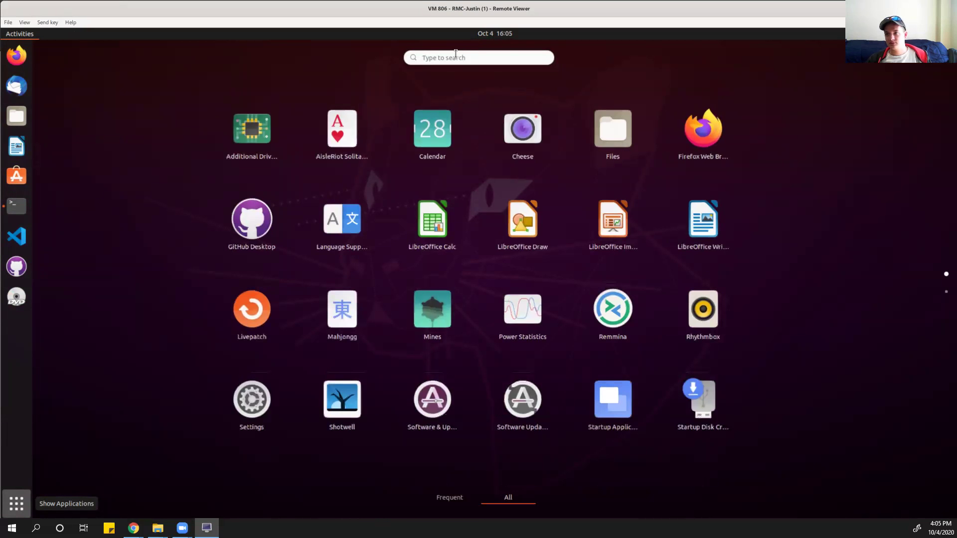
pyautogui.click(456, 53)
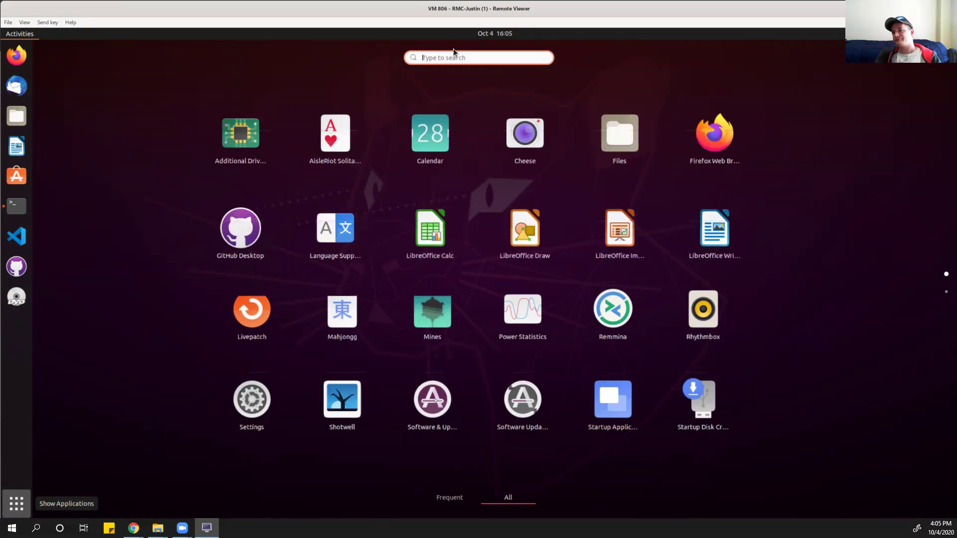
pyautogui.write('git')
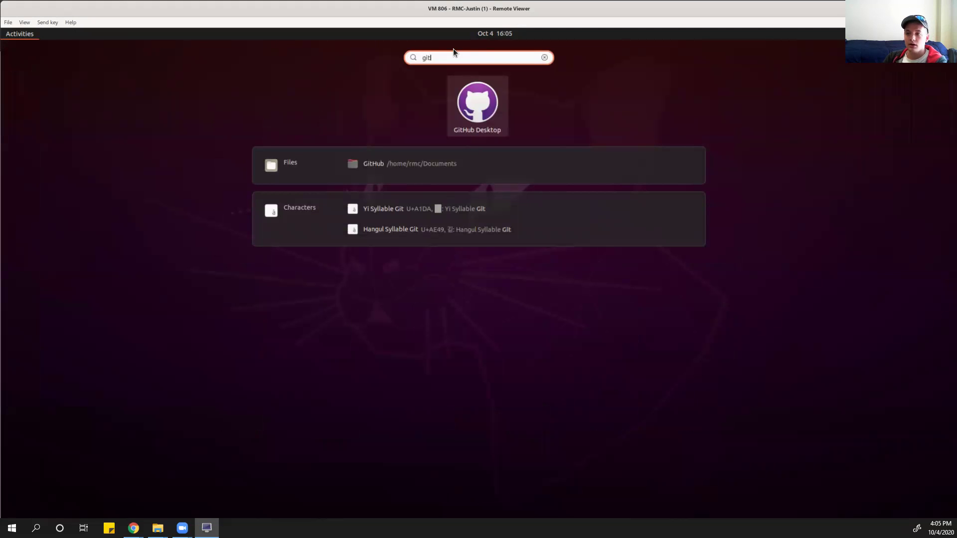
pyautogui.click(545, 58)
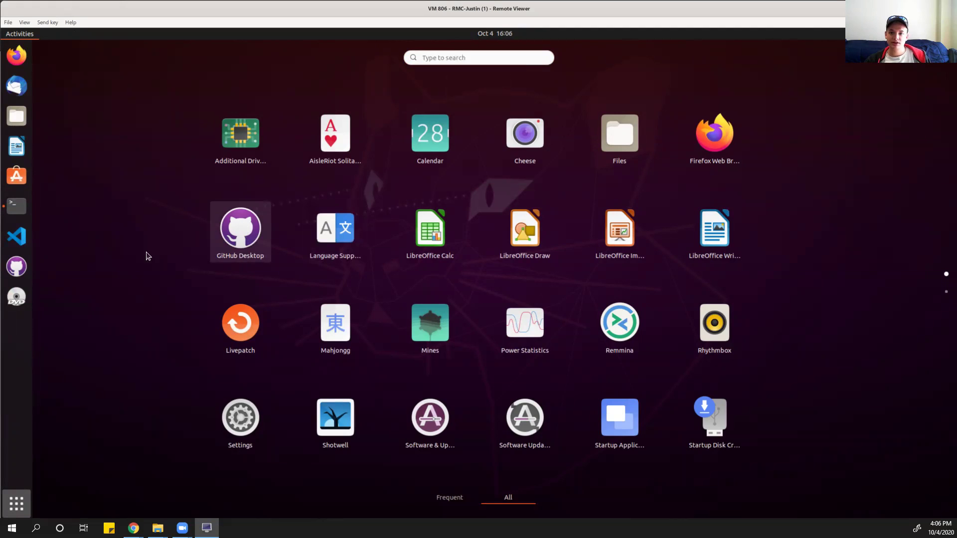
pyautogui.click(22, 269)
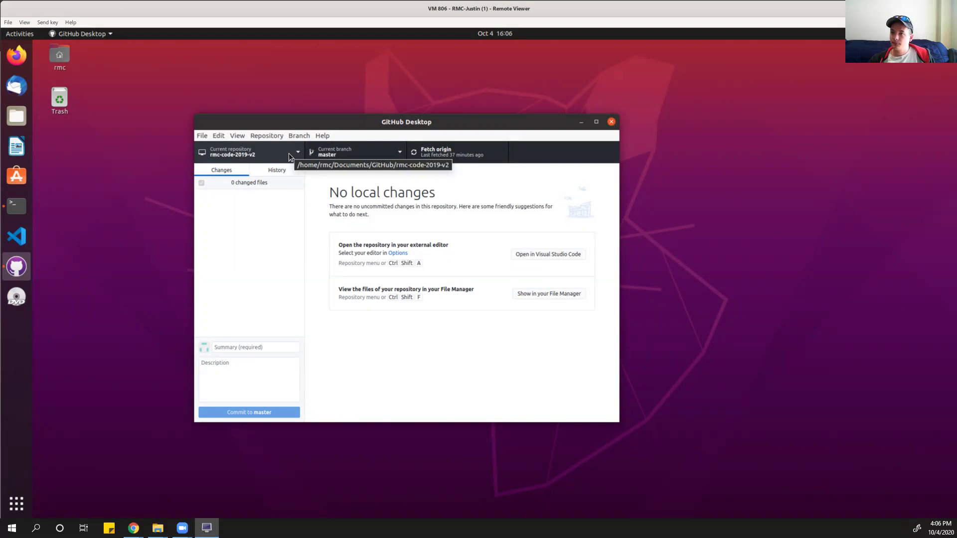
# Open GitHub Desktop's repository cloning dialog and switch it to cloning from a URL
pyautogui.click(202, 136)
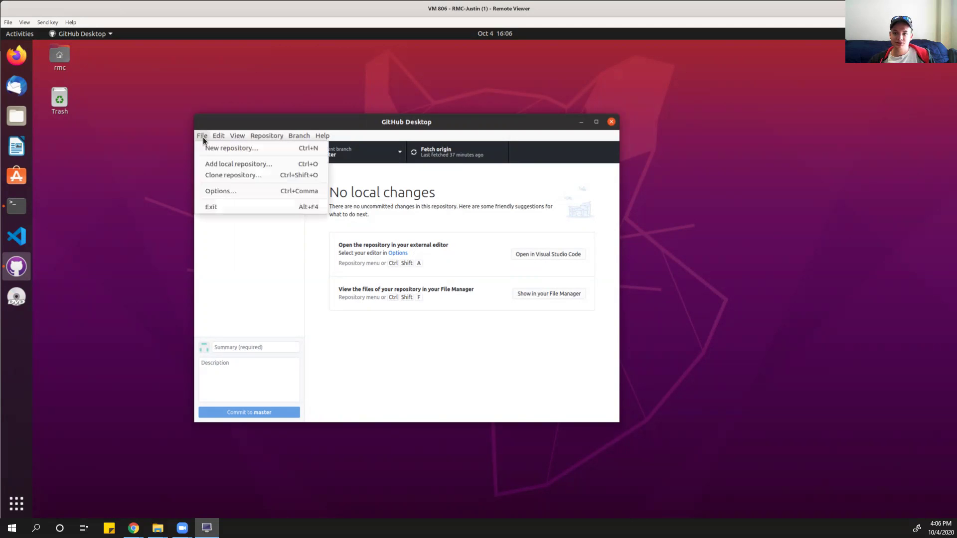
pyautogui.click(220, 174)
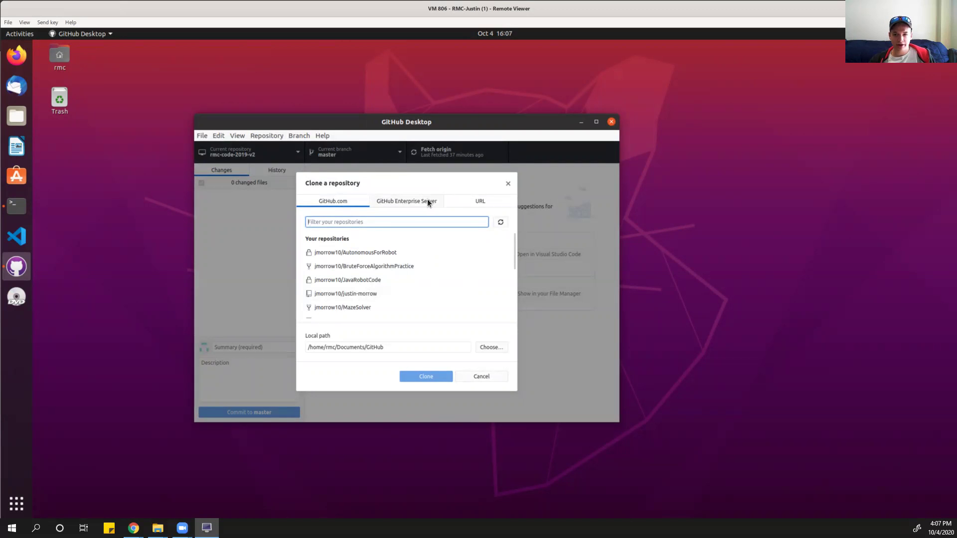
pyautogui.click(462, 199)
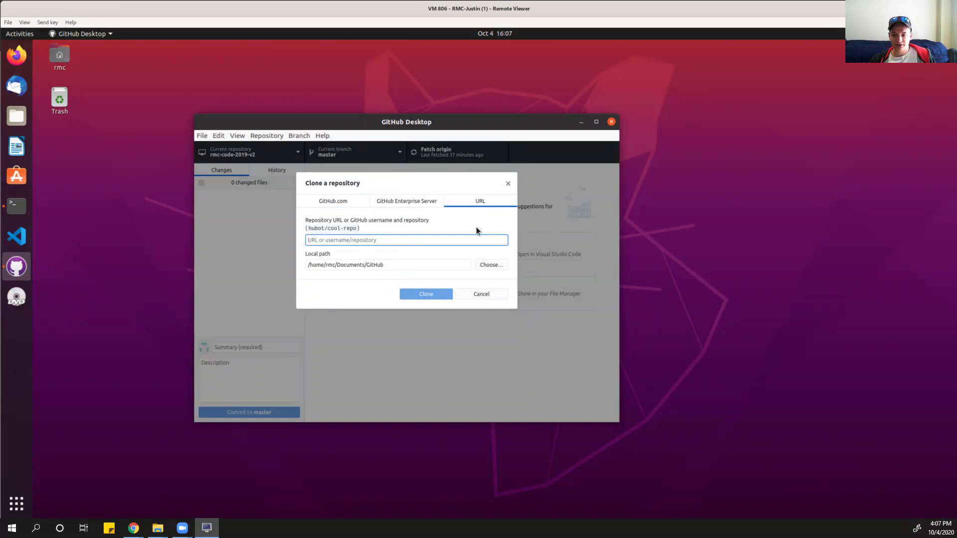
# Switch to Chrome and open the git.unl.edu GitLab projects page in a new browser window
pyautogui.hotkey('alt', 'Tab')
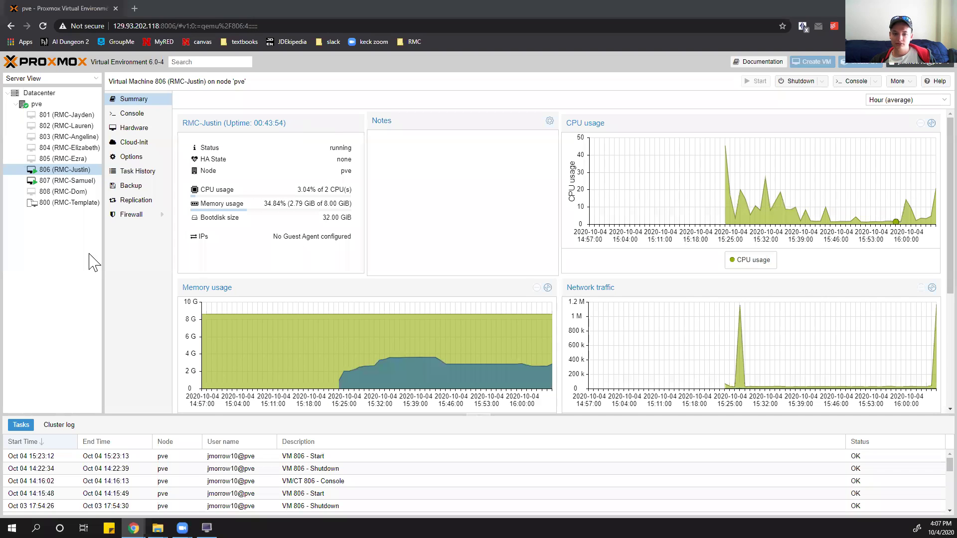
pyautogui.hotkey('ctrl', 'n')
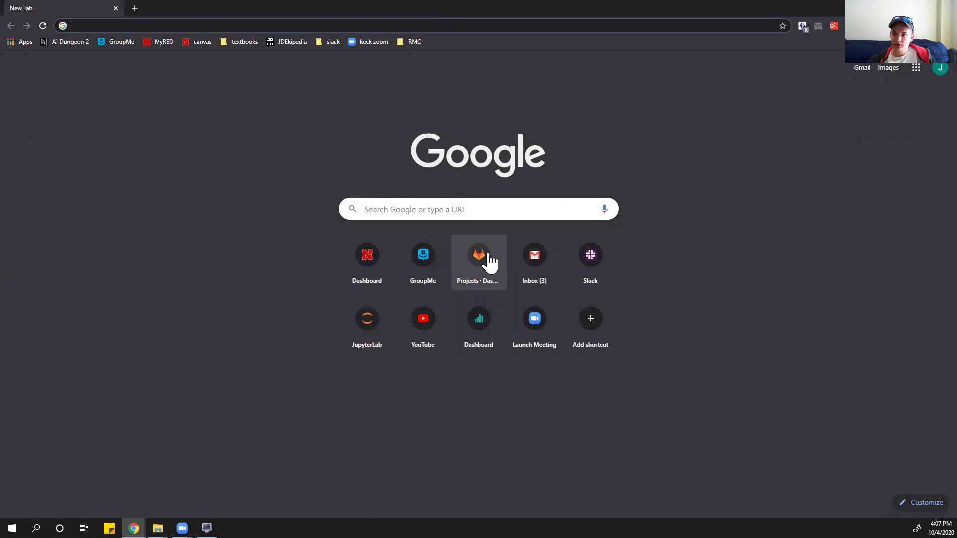
pyautogui.click(412, 41)
pyautogui.click(423, 79)
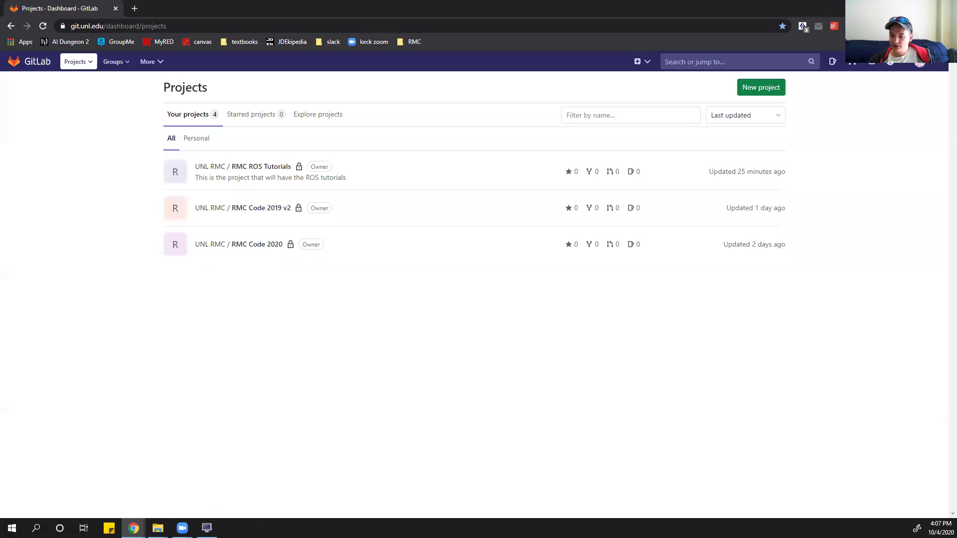
# Return to GitHub Desktop in the virtual machine, cancel the cloning dialog, and check the list of local repositories
pyautogui.hotkey('alt', 'Tab')
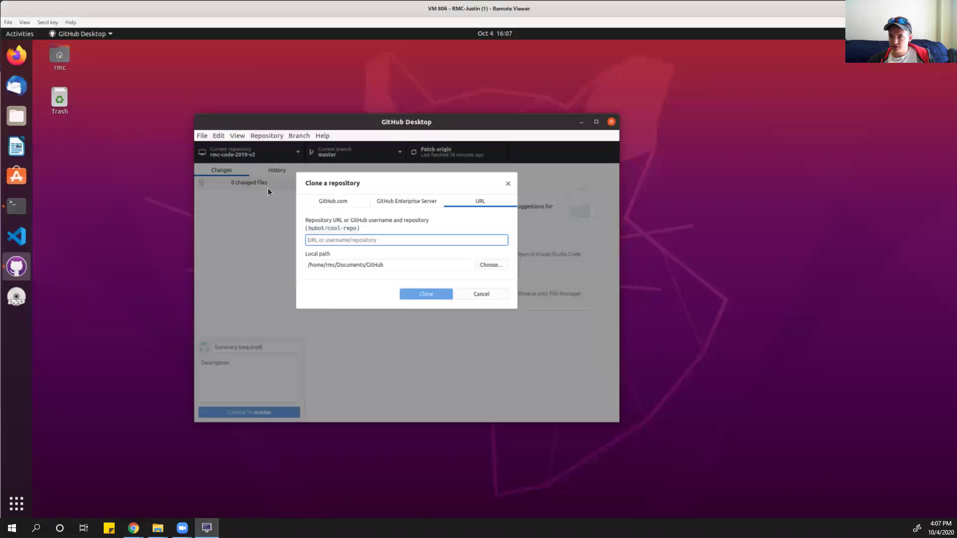
pyautogui.click(507, 183)
pyautogui.click(270, 153)
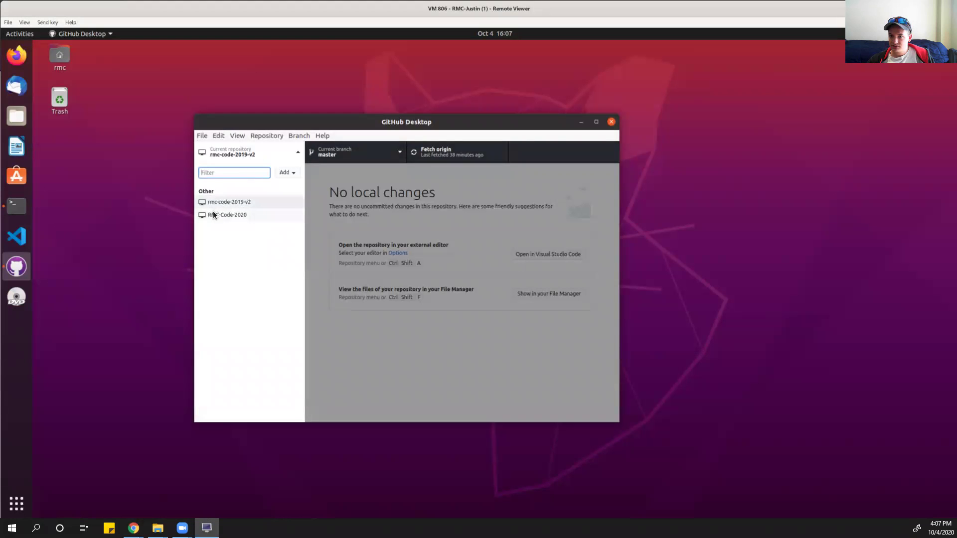
pyautogui.click(298, 153)
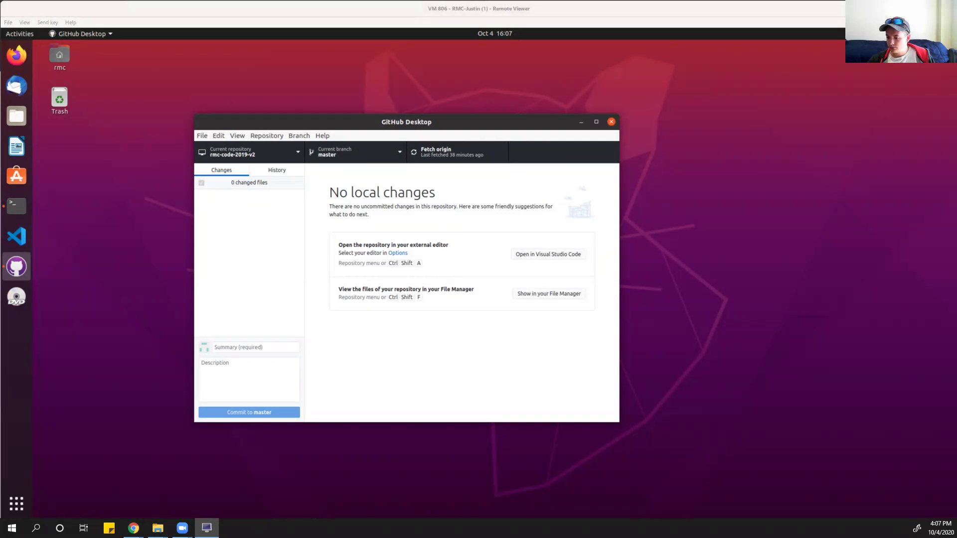
# Switch to the browser, go to the GitLab projects list, and open the RMC ROS Tutorials project
pyautogui.click(207, 528)
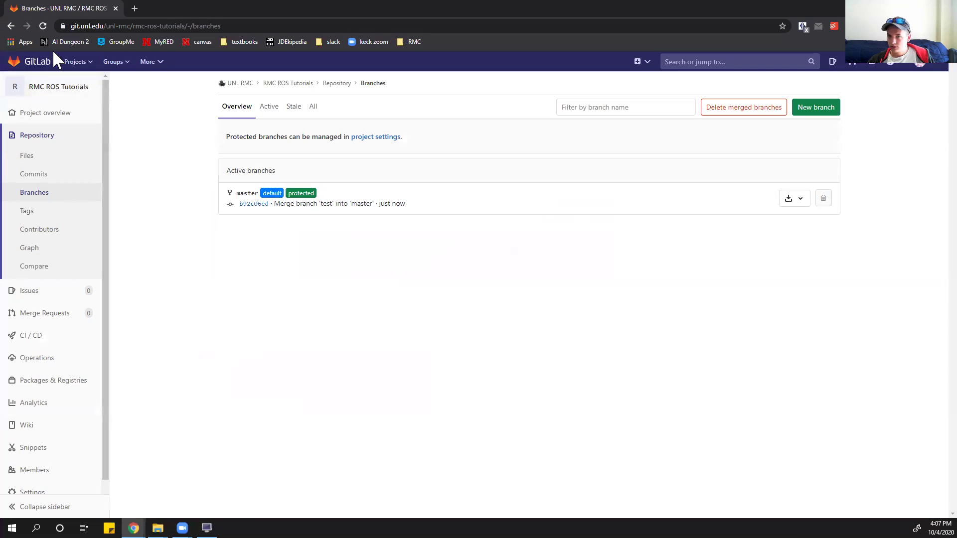
pyautogui.click(48, 66)
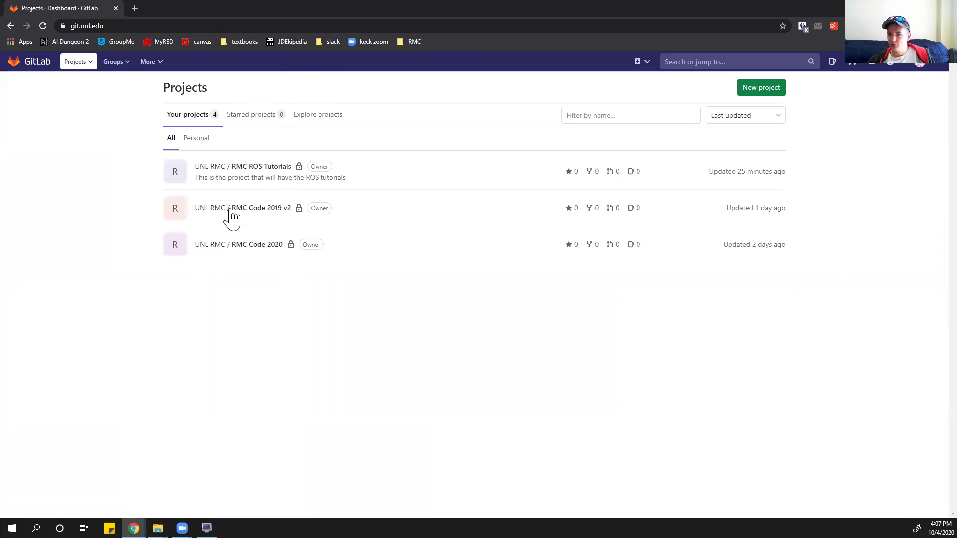
pyautogui.click(278, 168)
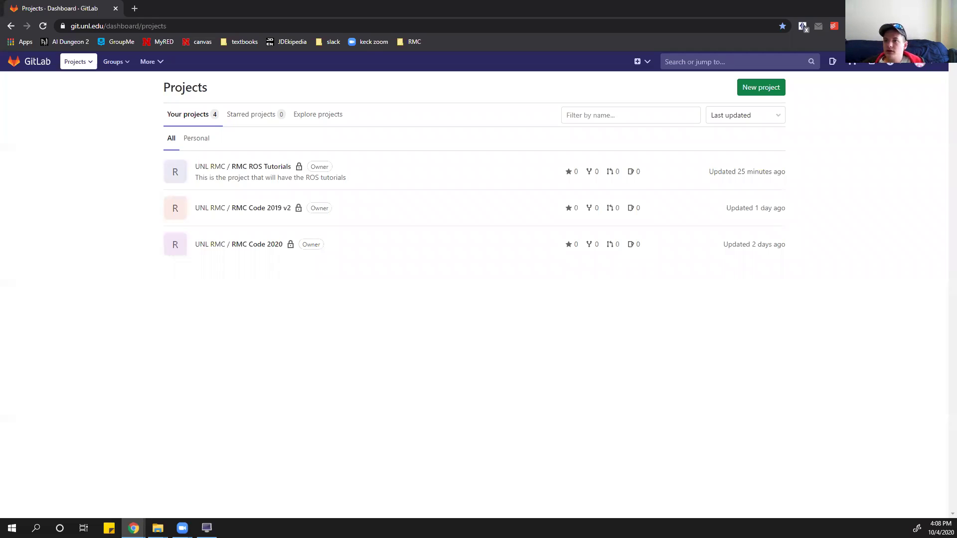
pyautogui.click(264, 168)
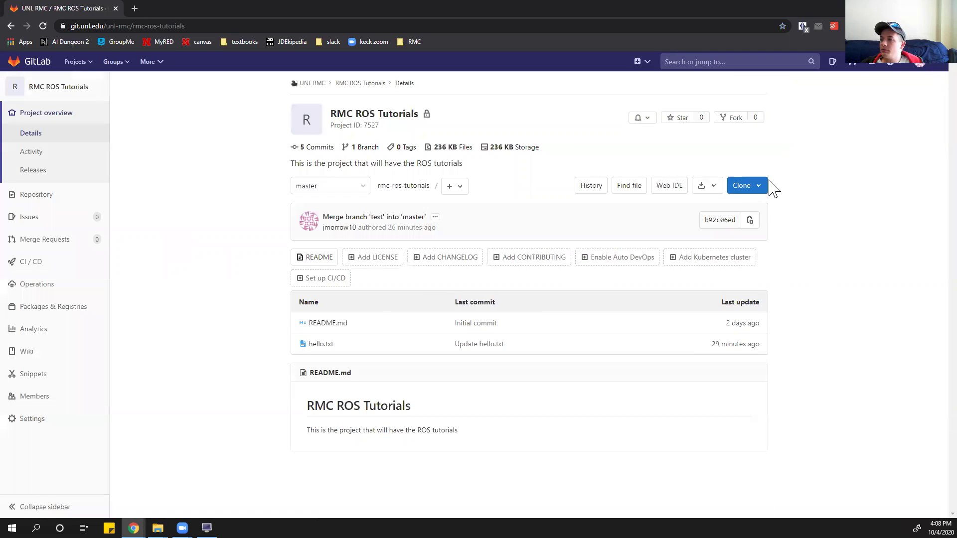
# Copy the HTTPS clone URL of the RMC ROS Tutorials project
pyautogui.click(759, 189)
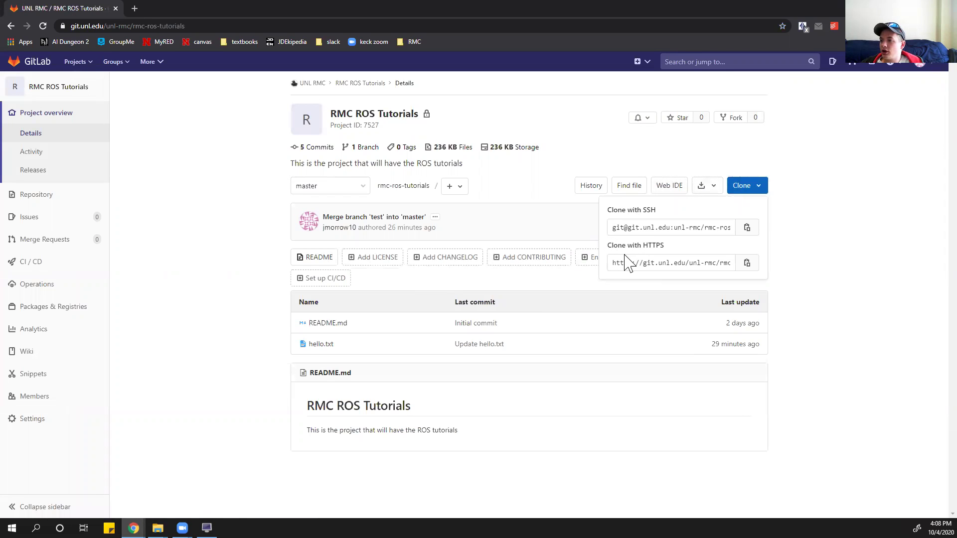
pyautogui.click(747, 264)
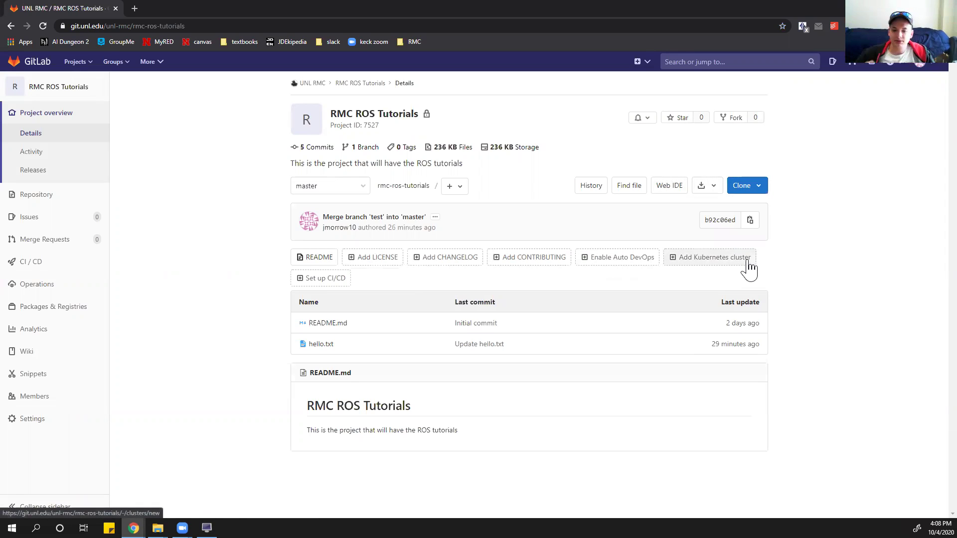
pyautogui.click(757, 186)
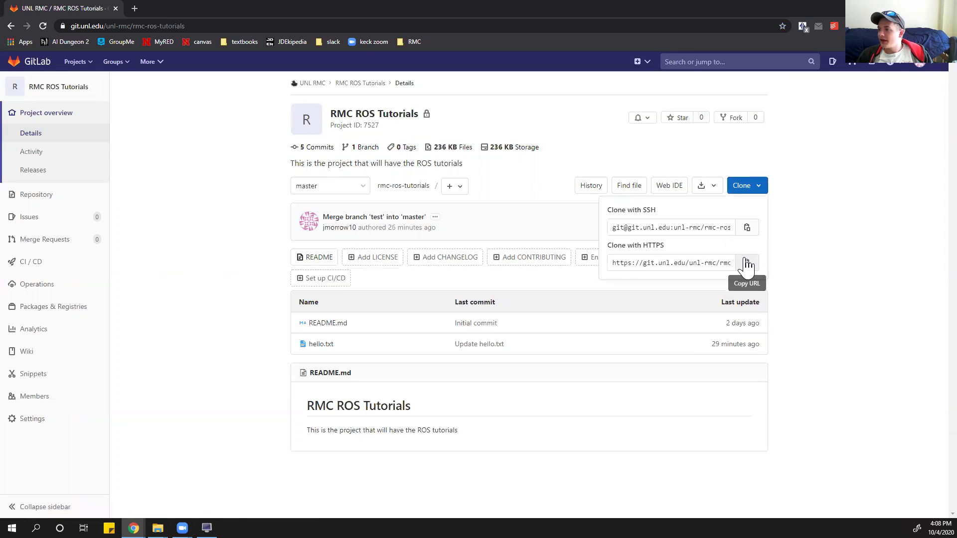
pyautogui.click(747, 264)
pyautogui.click(207, 528)
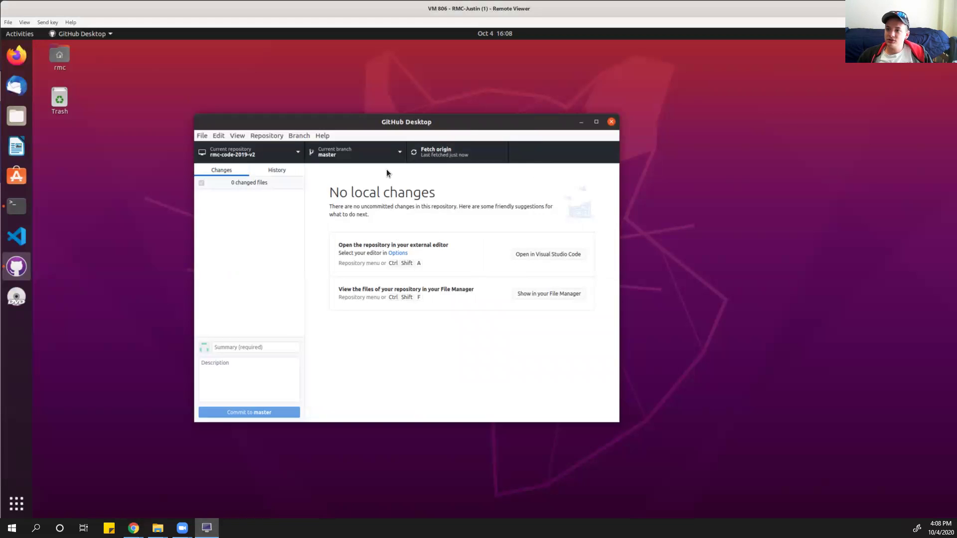
pyautogui.click(202, 136)
pyautogui.click(208, 174)
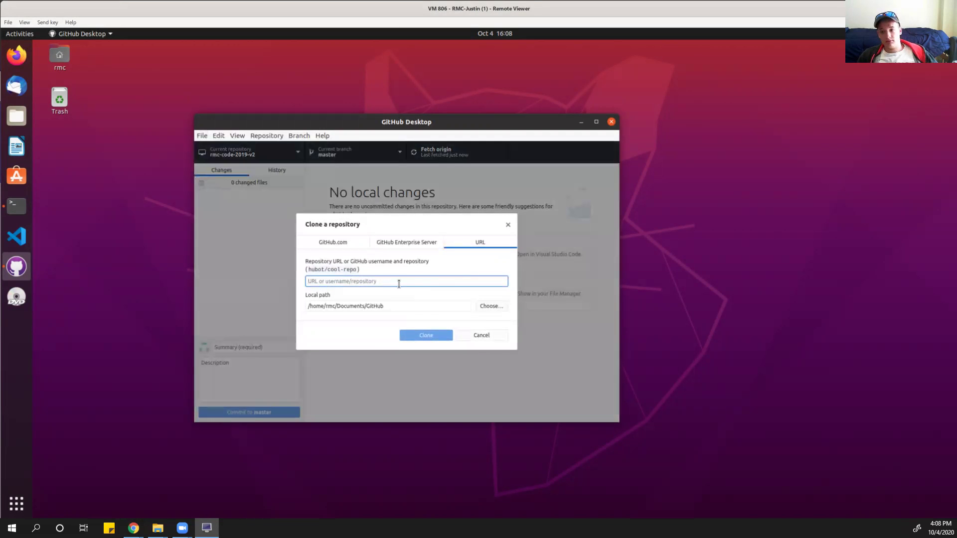
pyautogui.hotkey('ctrl', 'v')
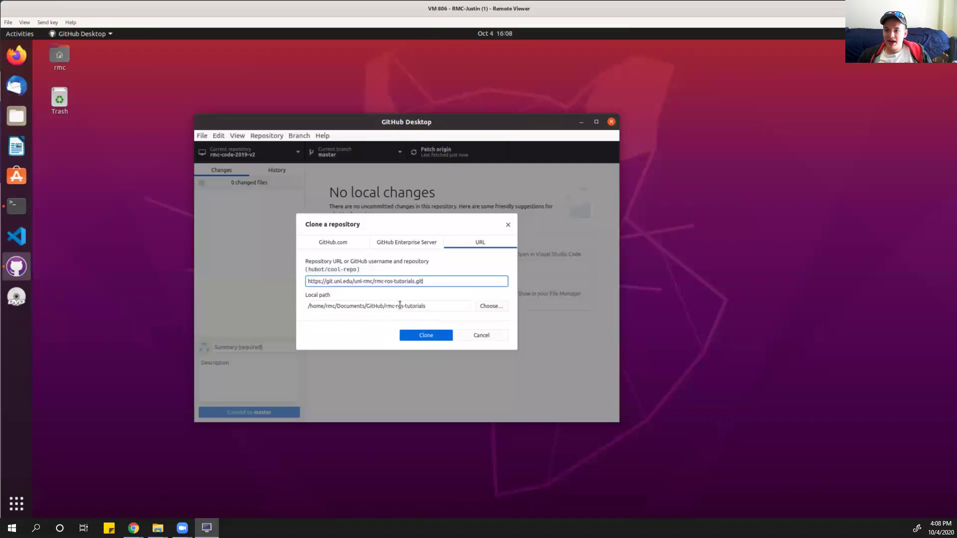
pyautogui.click(421, 333)
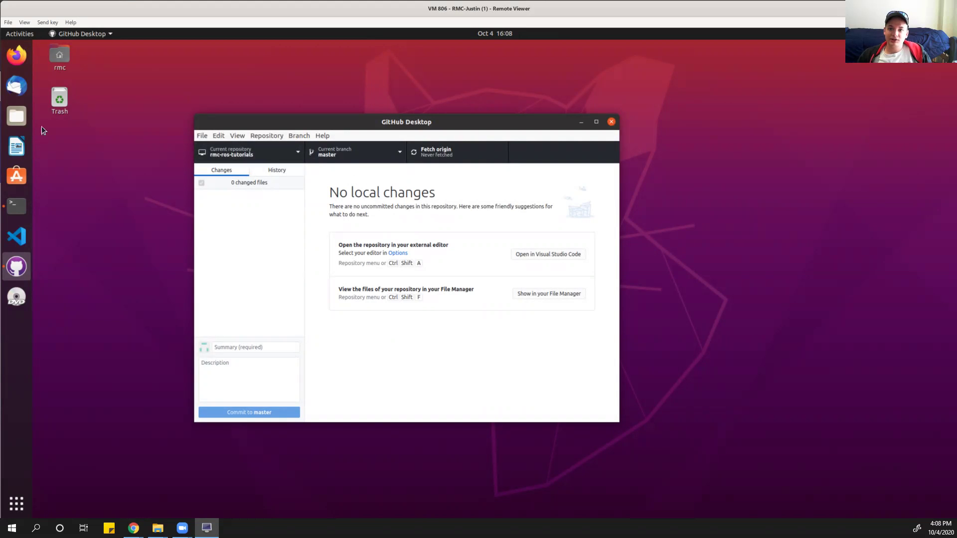
# Browse to Documents/GitHub/rmc-ros-tutorials in the file manager to inspect the cloned files, and minimize the window
pyautogui.click(17, 116)
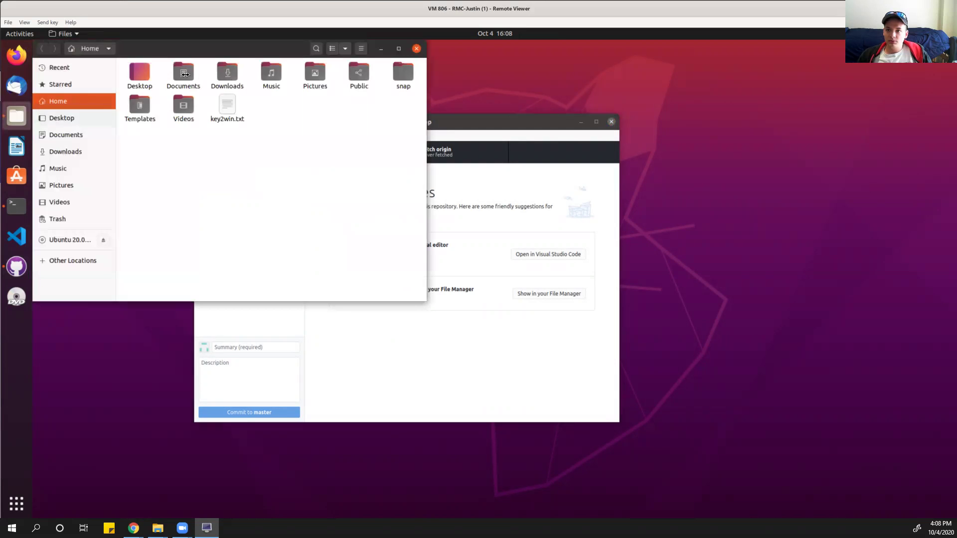
pyautogui.doubleClick(184, 76)
pyautogui.doubleClick(151, 73)
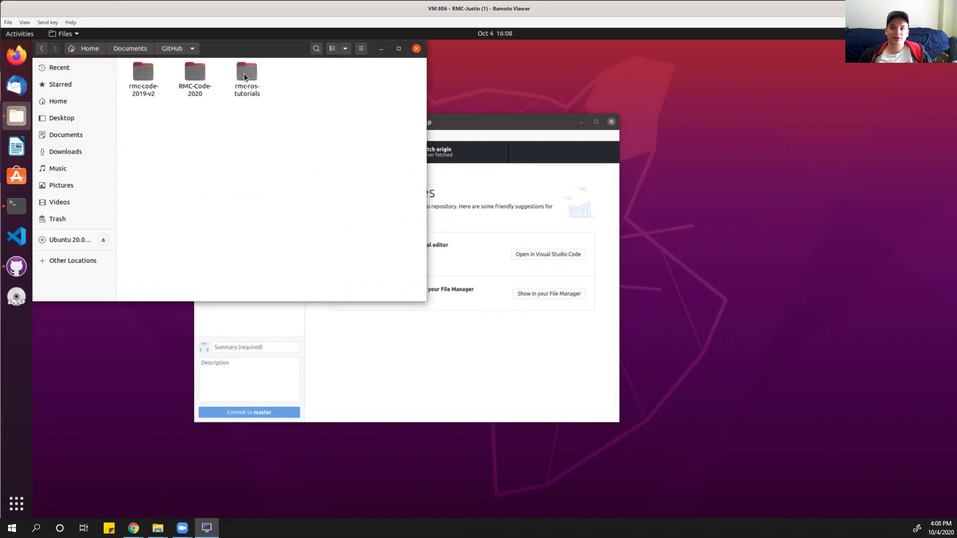
pyautogui.doubleClick(244, 74)
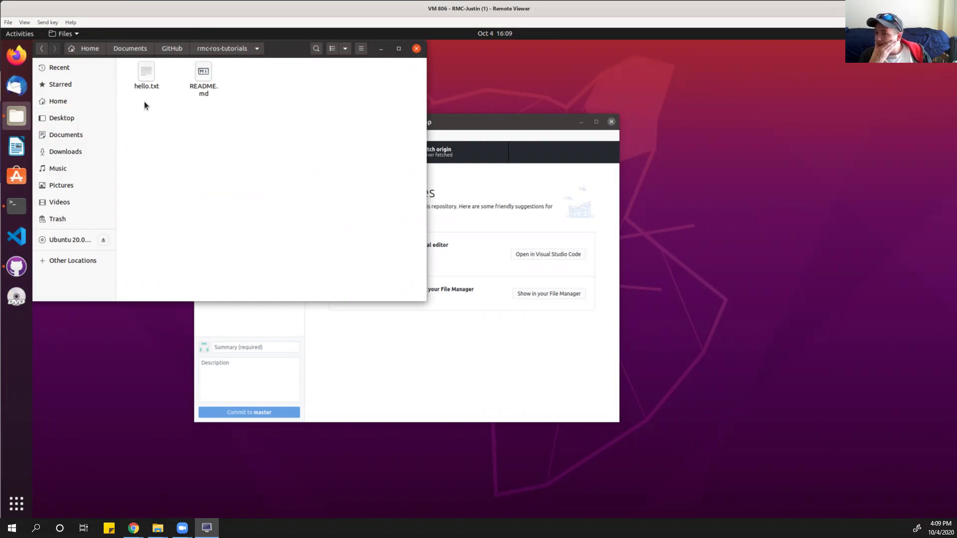
pyautogui.click(381, 49)
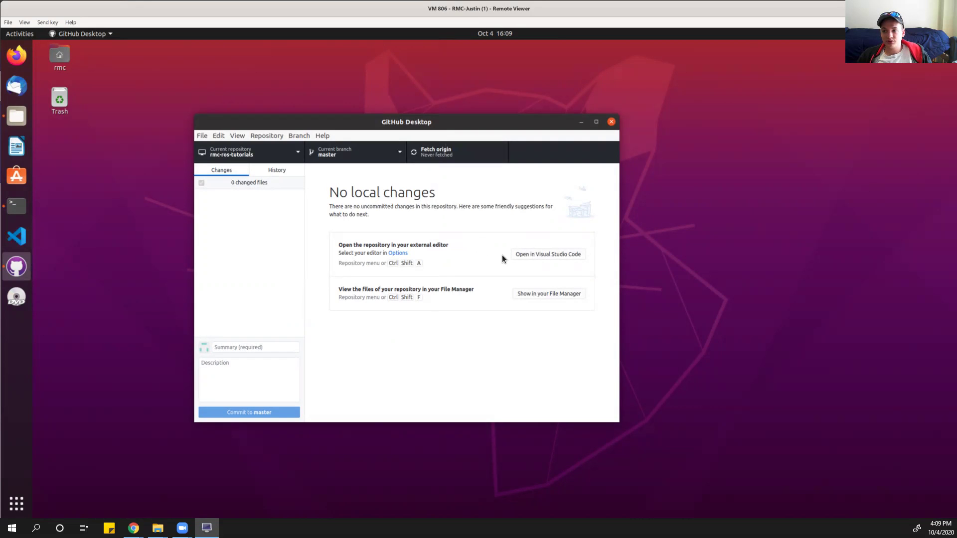
# Open the rmc-ros-tutorials repository in Visual Studio Code, dismissing the missing-Git notification, and open hello.txt
pyautogui.click(545, 255)
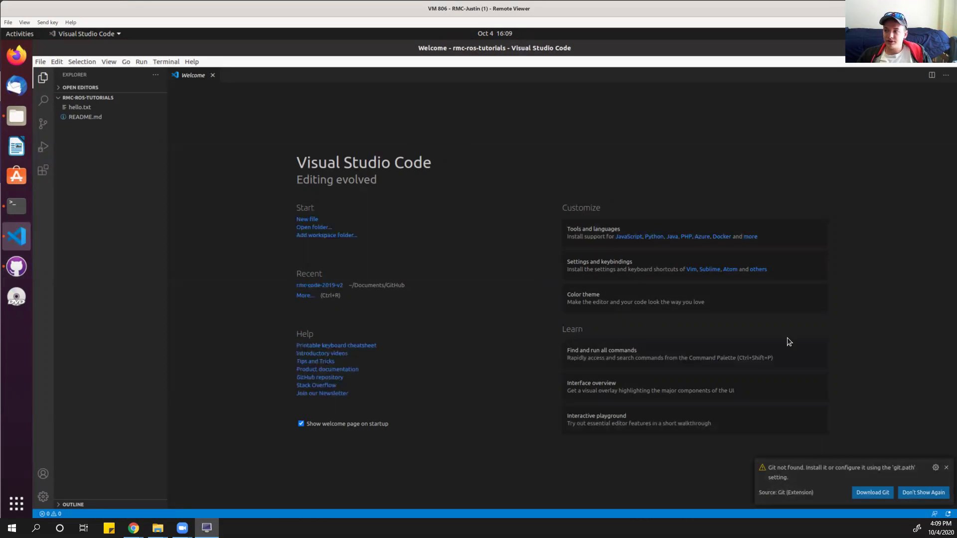
pyautogui.click(946, 468)
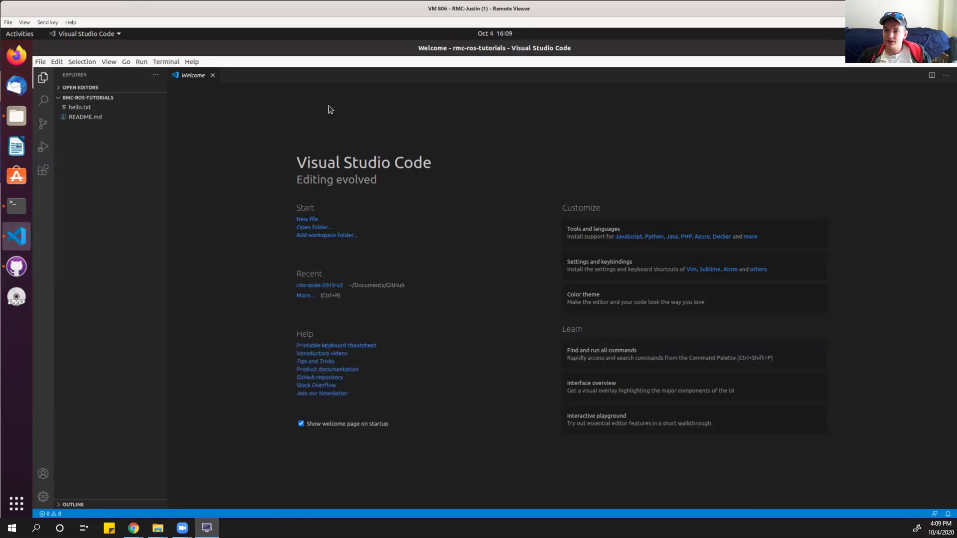
pyautogui.click(84, 106)
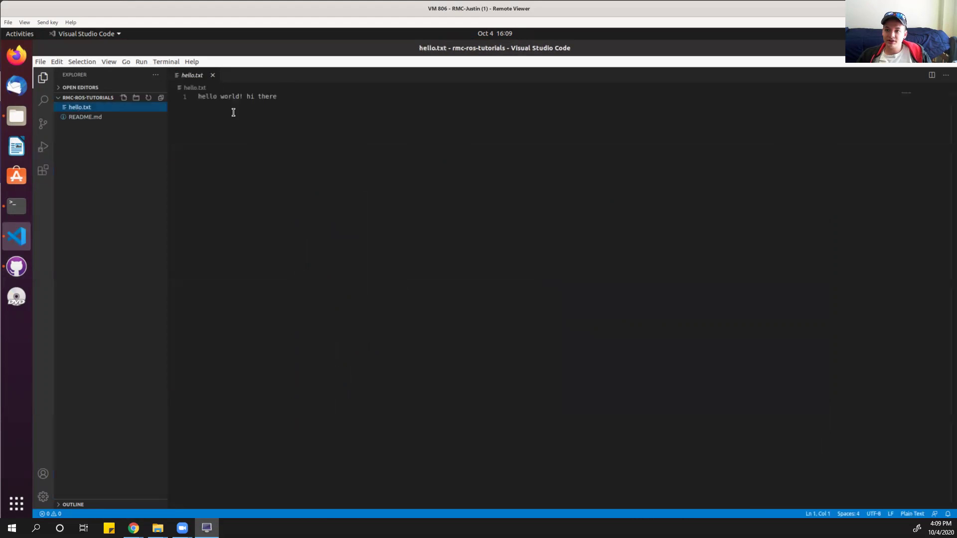
# Replace the whole text of hello.txt with "this is cool"
pyautogui.moveTo(285, 98); pyautogui.dragTo(203, 95)
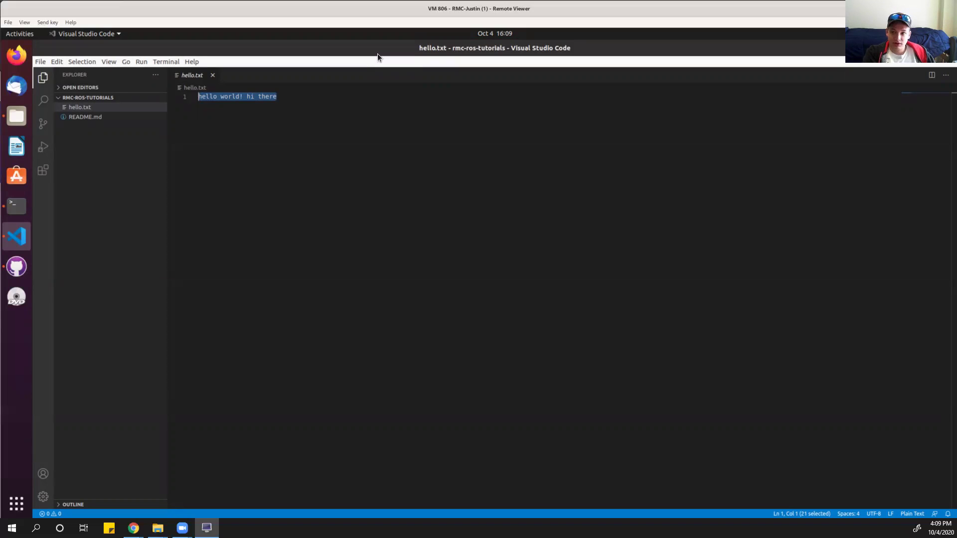
pyautogui.write('this is col!')
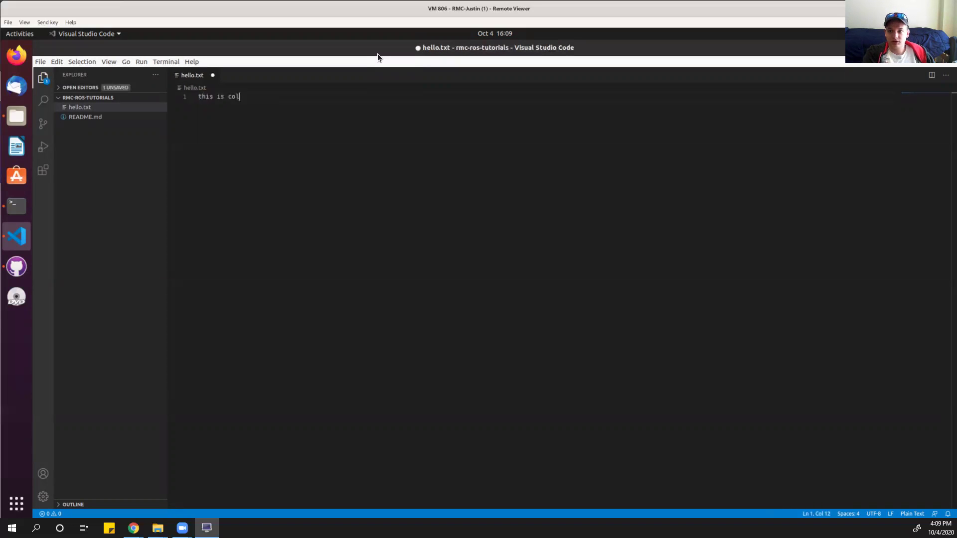
pyautogui.press('BackSpace')
pyautogui.press('BackSpace')
pyautogui.press('BackSpace')
pyautogui.write('ool')
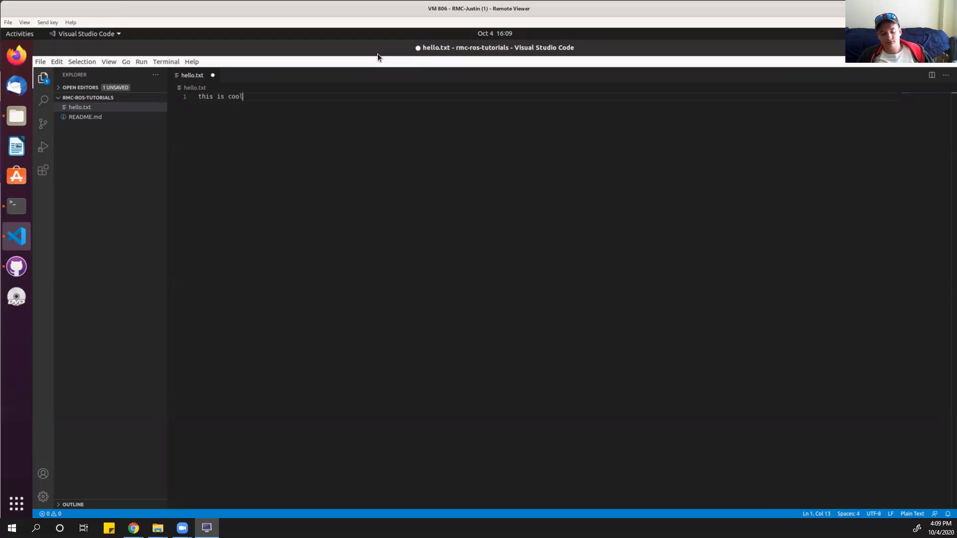
# Save hello.txt, switch to GitHub Desktop and enter "changed words" as the commit summary
pyautogui.hotkey('ctrl', 's')
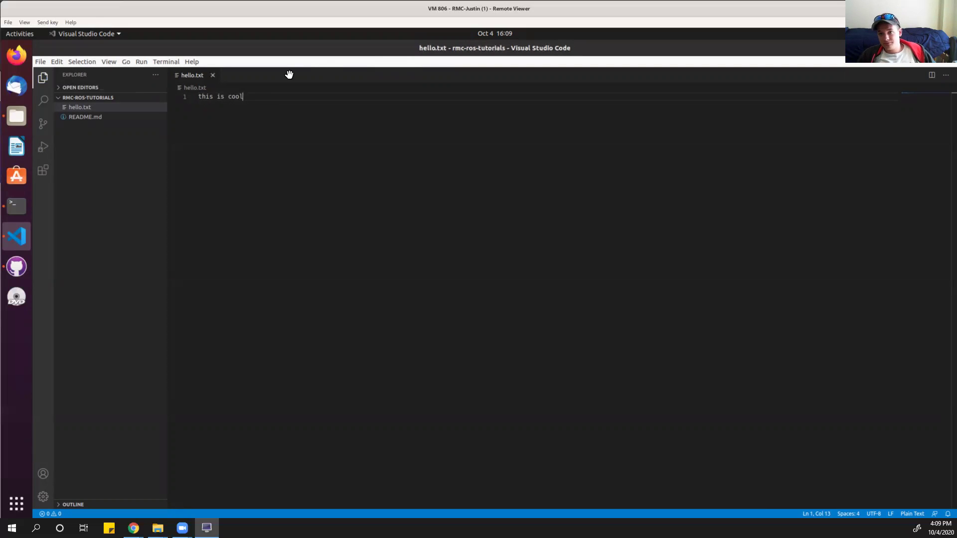
pyautogui.moveTo(133, 528)
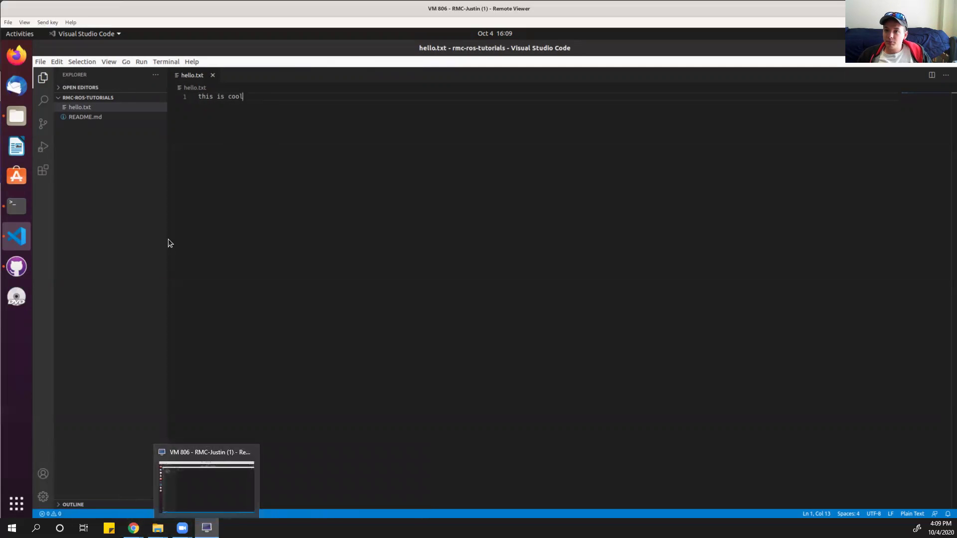
pyautogui.click(17, 268)
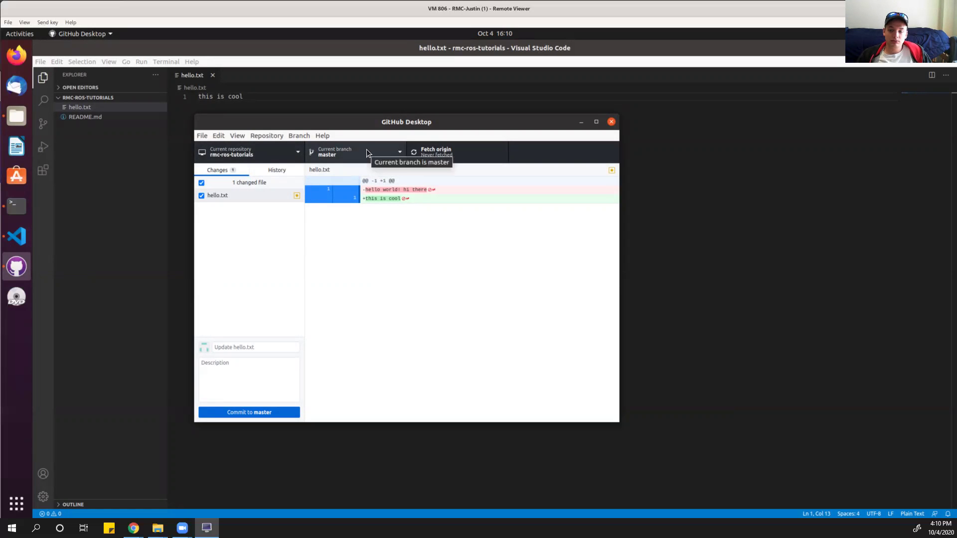
pyautogui.click(230, 345)
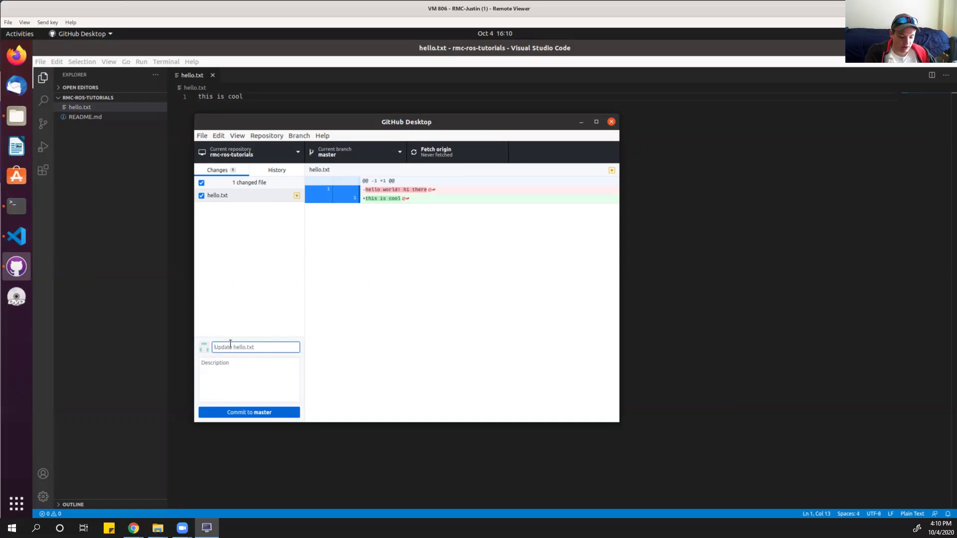
pyautogui.write('changed words')
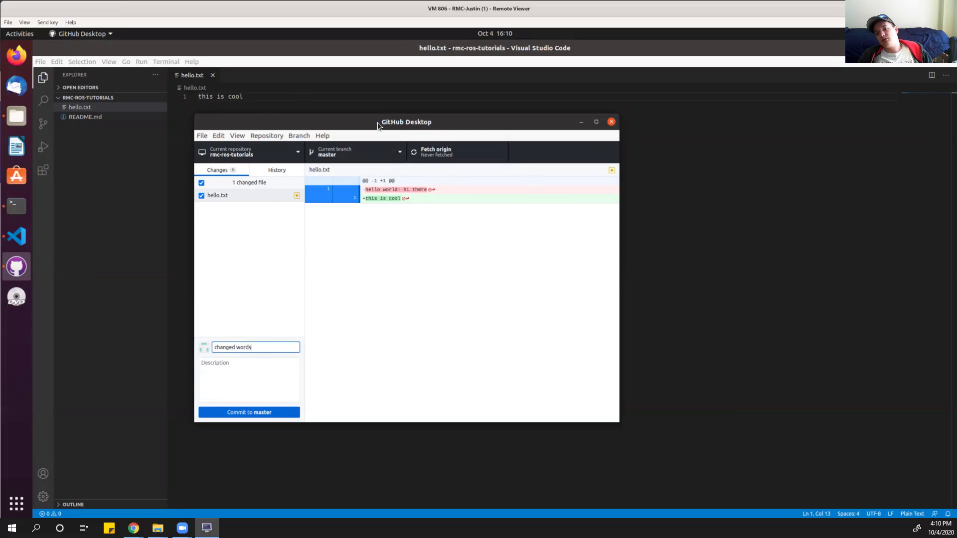
# Create a branch named changes from master, bring the uncommitted changes over to it, and publish the branch
pyautogui.click(339, 152)
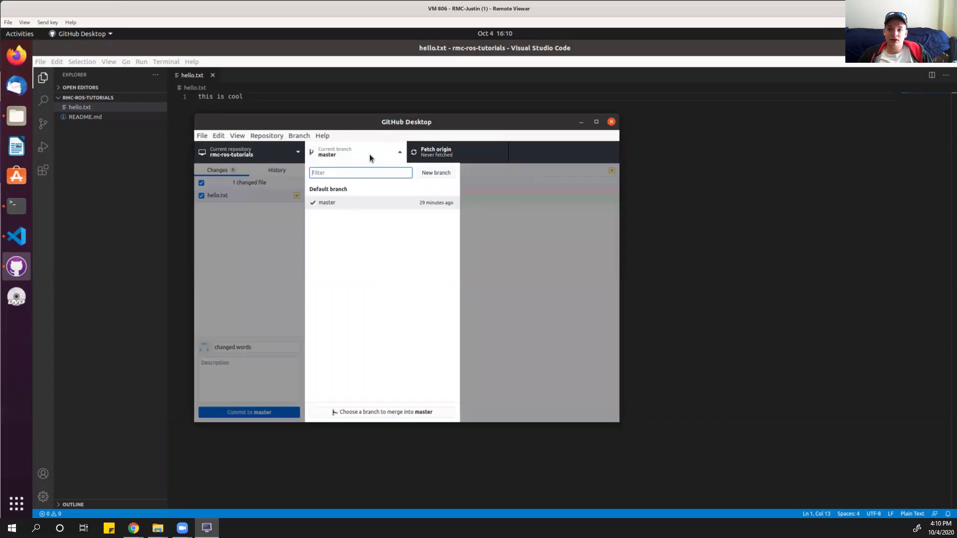
pyautogui.click(429, 172)
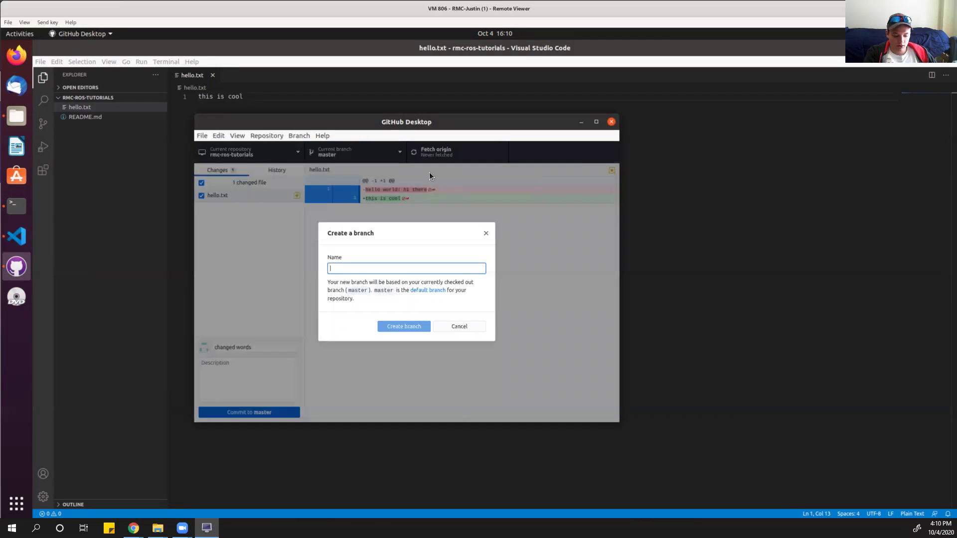
pyautogui.write('changes')
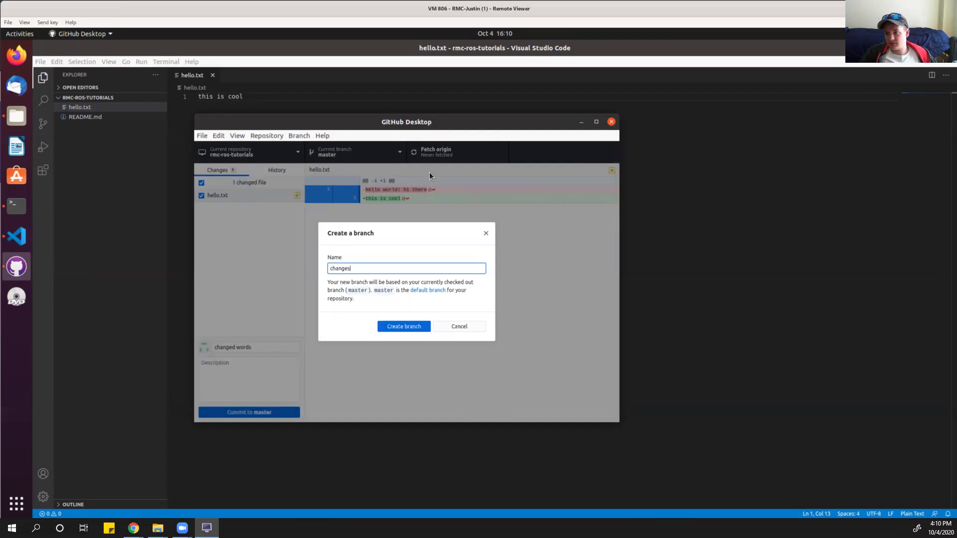
pyautogui.click(400, 326)
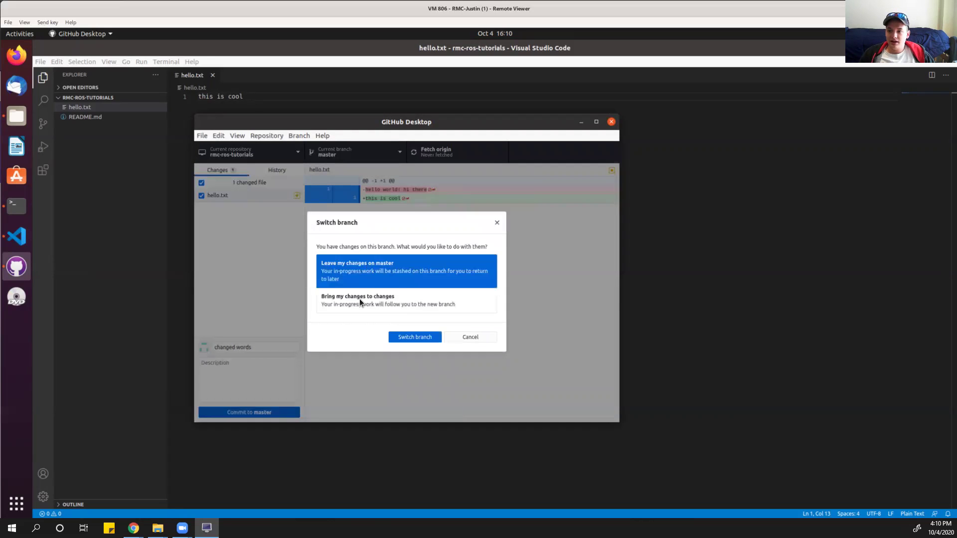
pyautogui.click(360, 302)
pyautogui.click(418, 337)
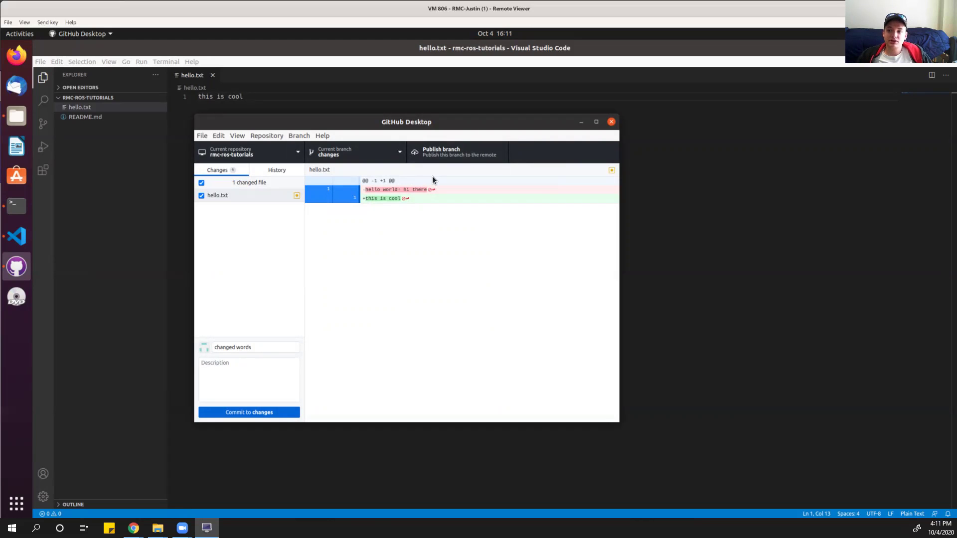
pyautogui.click(447, 153)
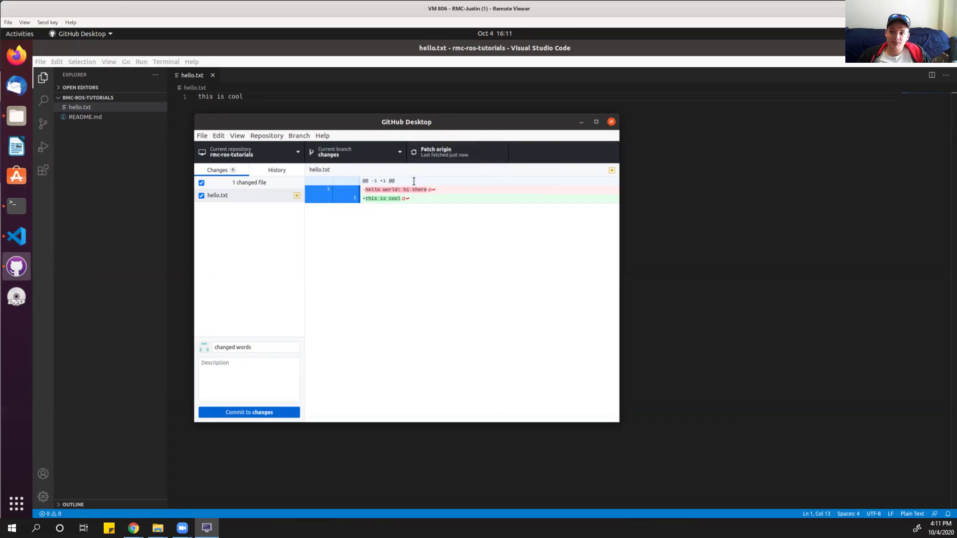
# Commit the hello.txt edit to the changes branch and push the commit to origin
pyautogui.click(255, 414)
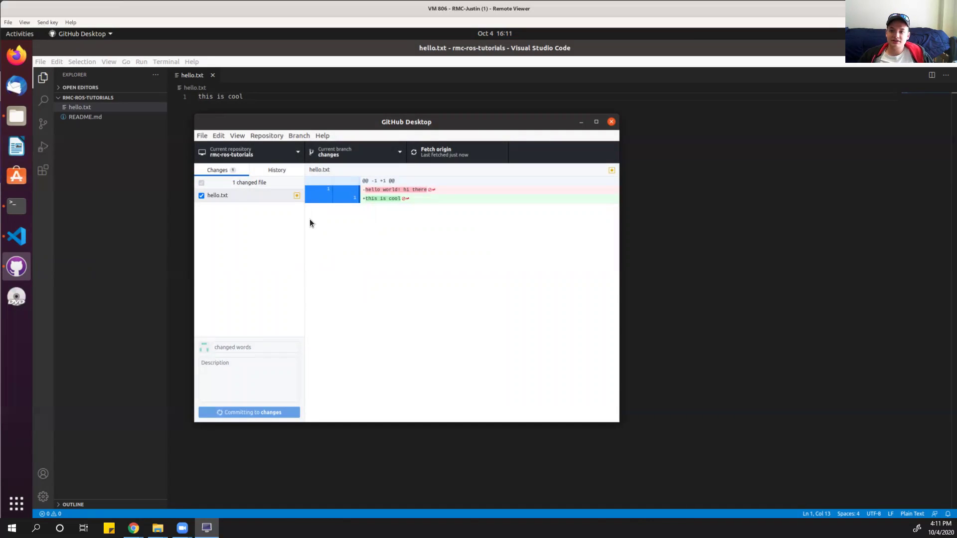
pyautogui.click(456, 156)
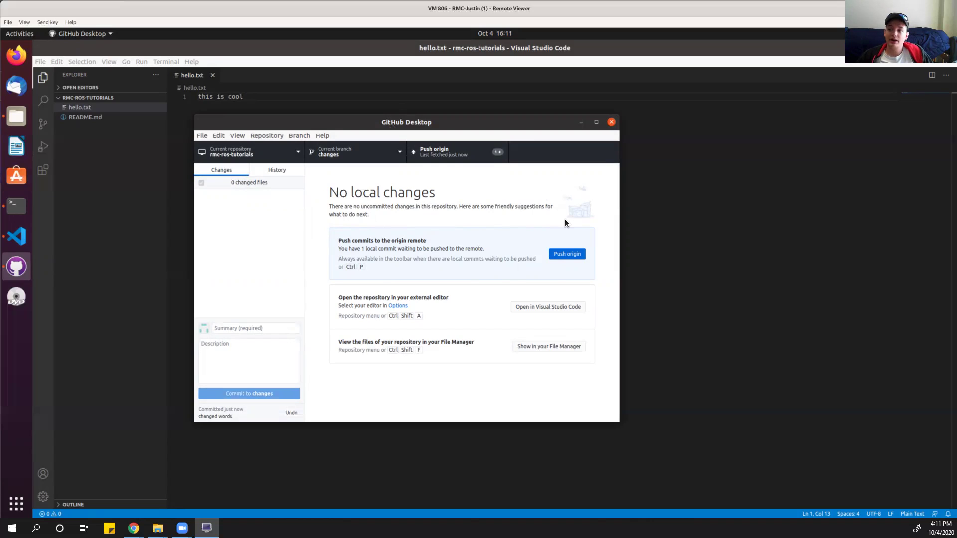
pyautogui.click(575, 255)
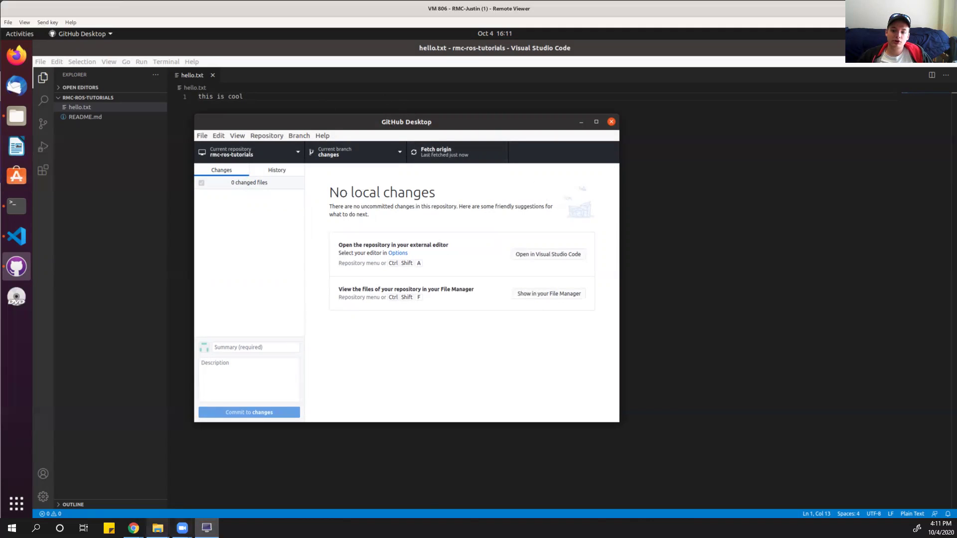
# Switch to the RMC ROS Tutorials project on GitLab in Chrome, open hello.txt on master and reload the page
pyautogui.moveTo(133, 528)
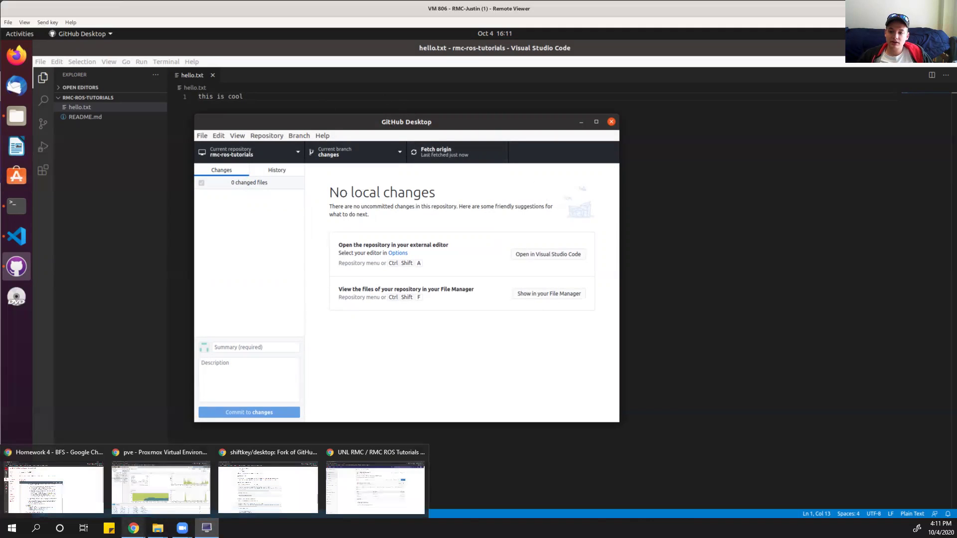
pyautogui.click(352, 498)
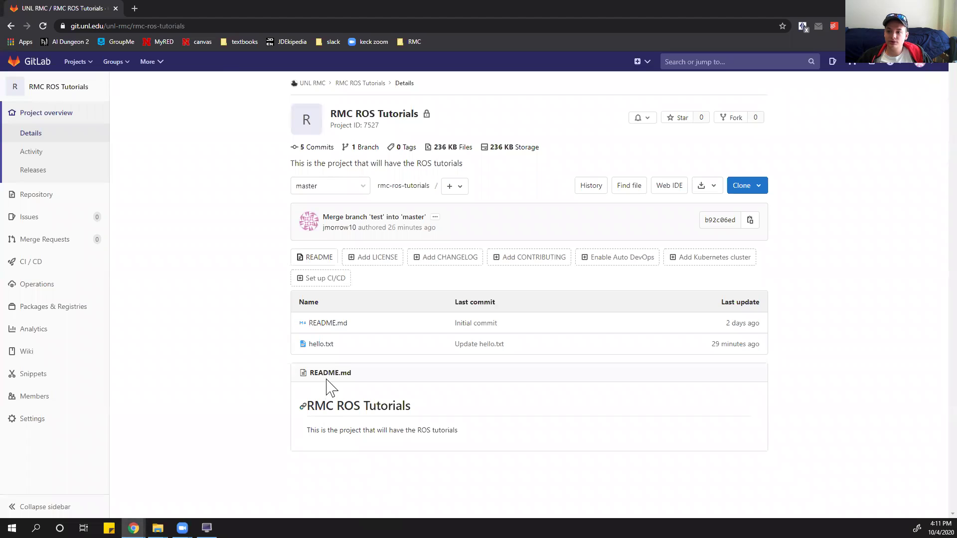
pyautogui.click(329, 345)
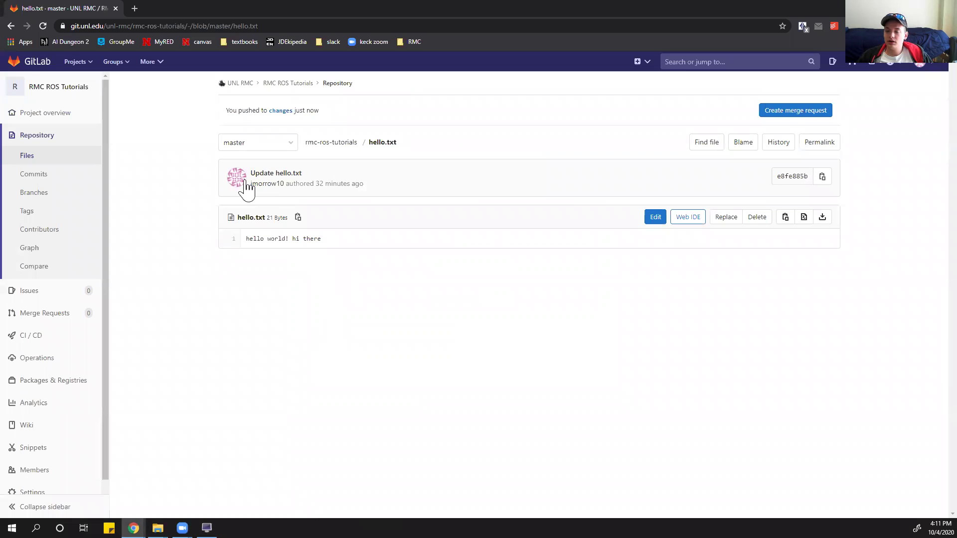
pyautogui.click(43, 26)
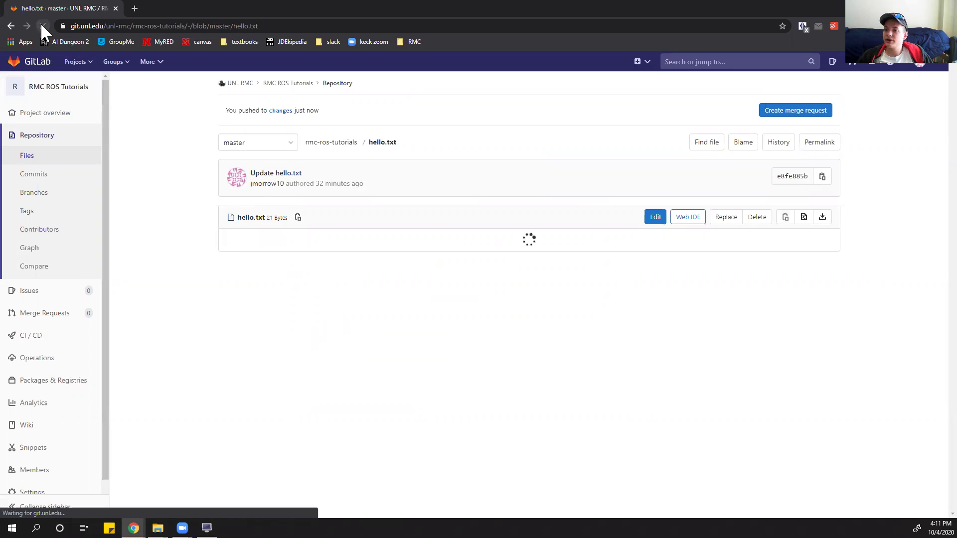
# Return to the project overview and, through the repository's branch list, open hello.txt on the changes branch
pyautogui.click(77, 92)
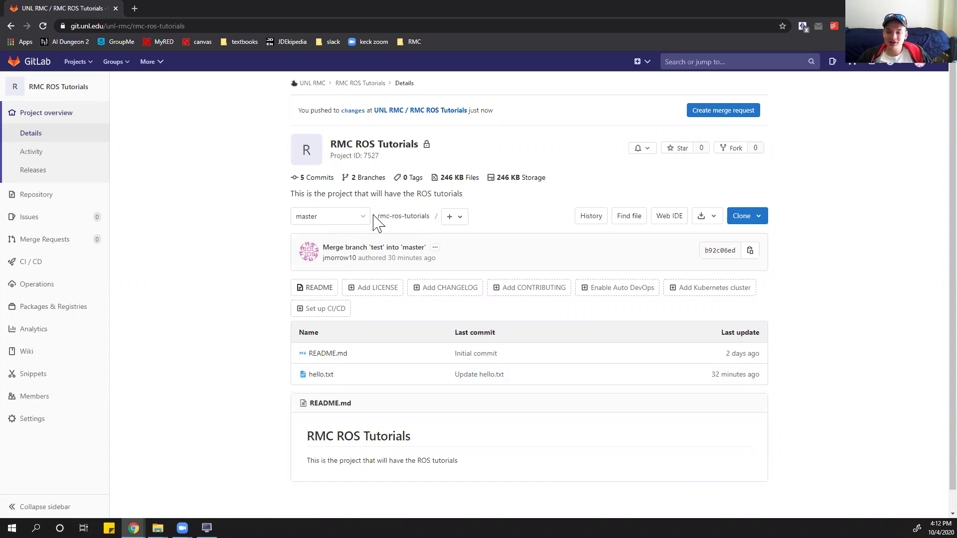
pyautogui.moveTo(50, 194)
pyautogui.click(147, 232)
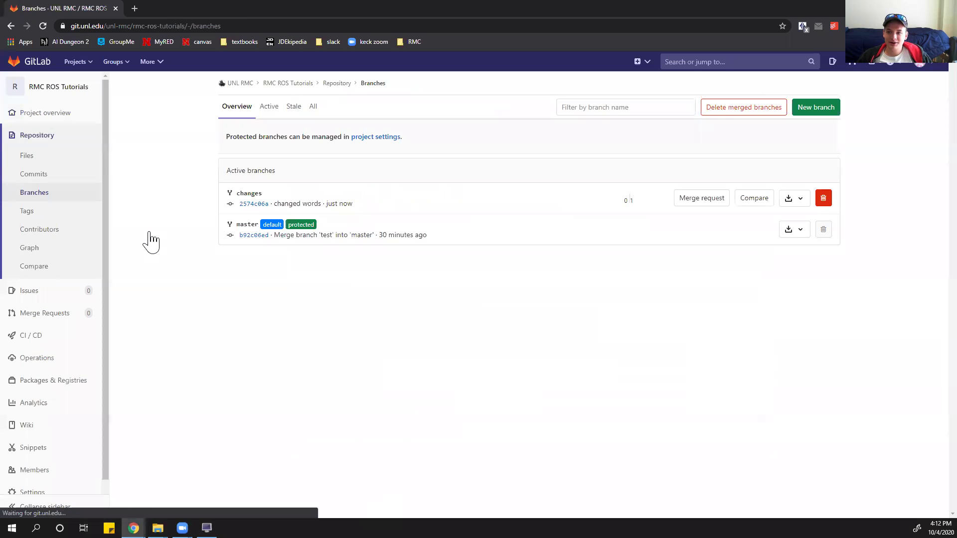
pyautogui.click(254, 195)
pyautogui.click(321, 255)
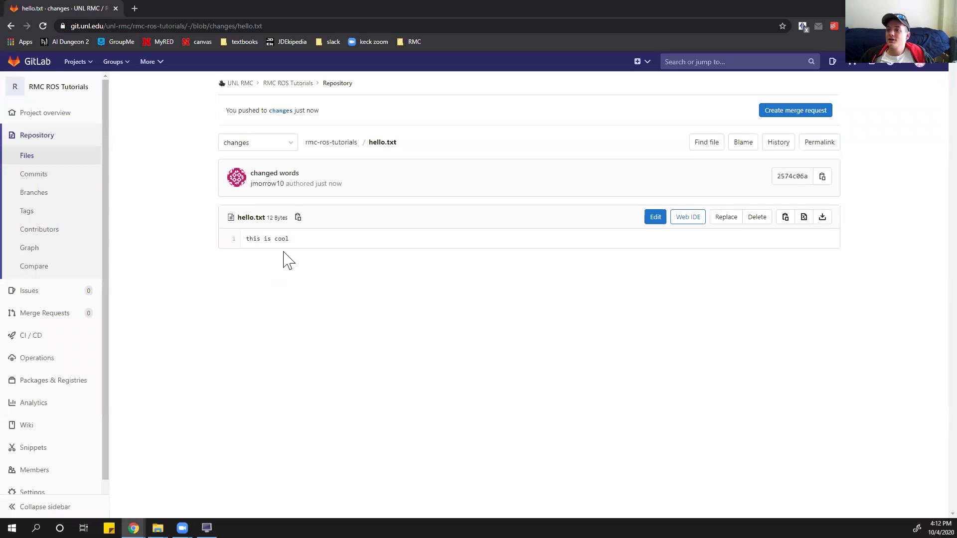
# Append "!!!" to the text of hello.txt in the web editor and commit it to the changes branch
pyautogui.click(656, 218)
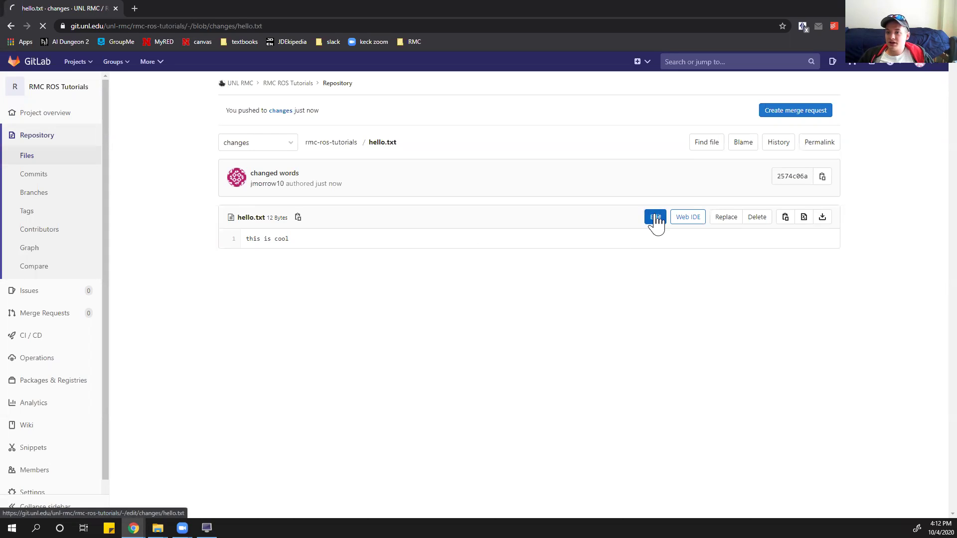
pyautogui.click(336, 187)
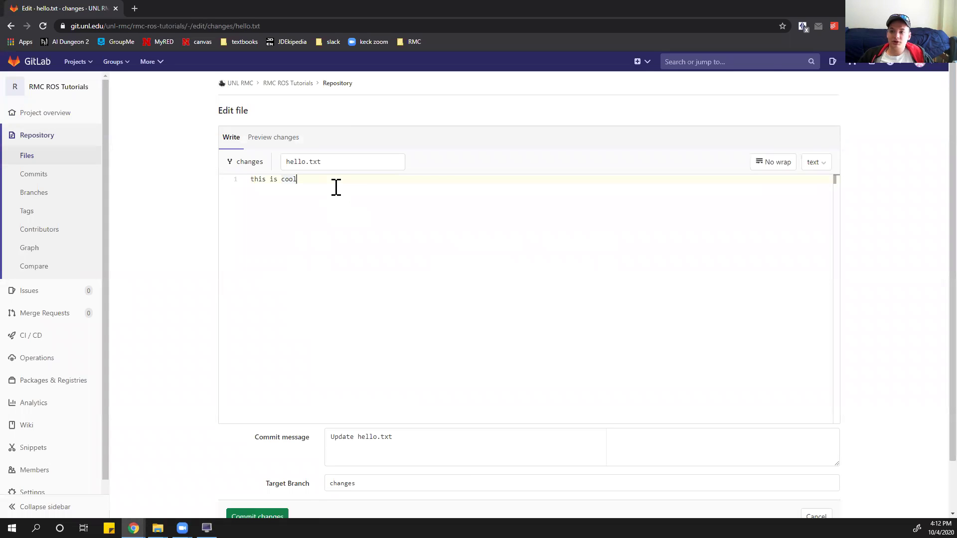
pyautogui.write('!!!')
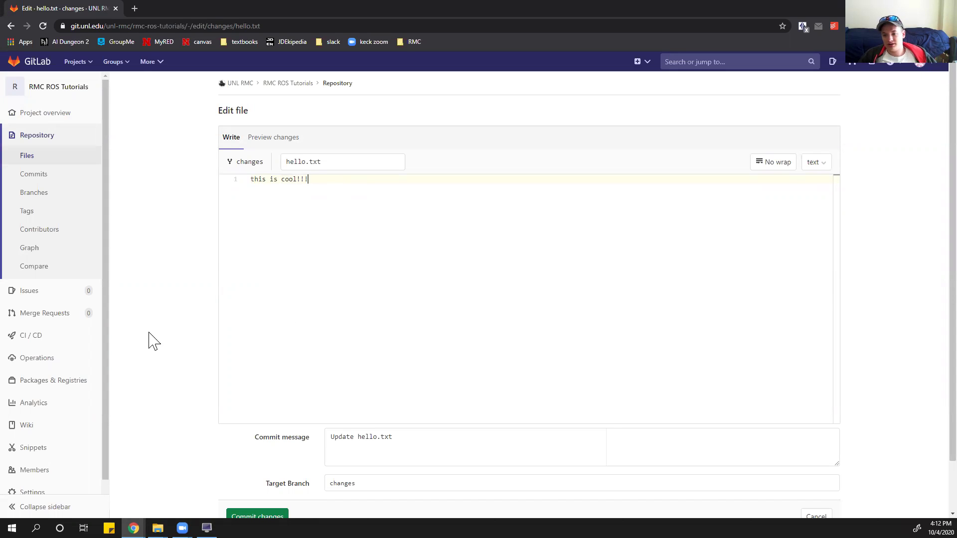
pyautogui.scroll(-1, 150, 342)
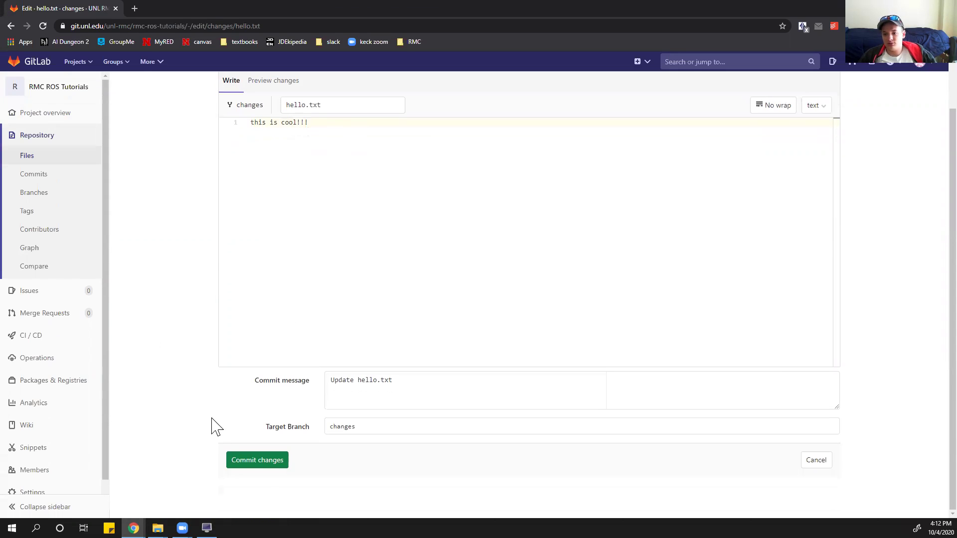
pyautogui.click(258, 461)
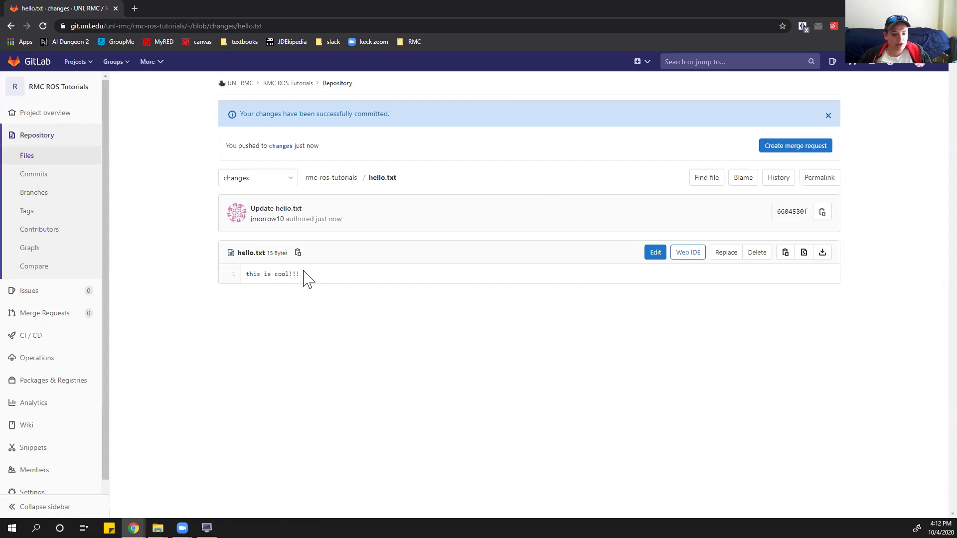
# Switch back to the virtual machine's GitHub Desktop, fetch and pull origin, and move the window clear of hello.txt's text
pyautogui.moveTo(206, 528)
pyautogui.click(206, 479)
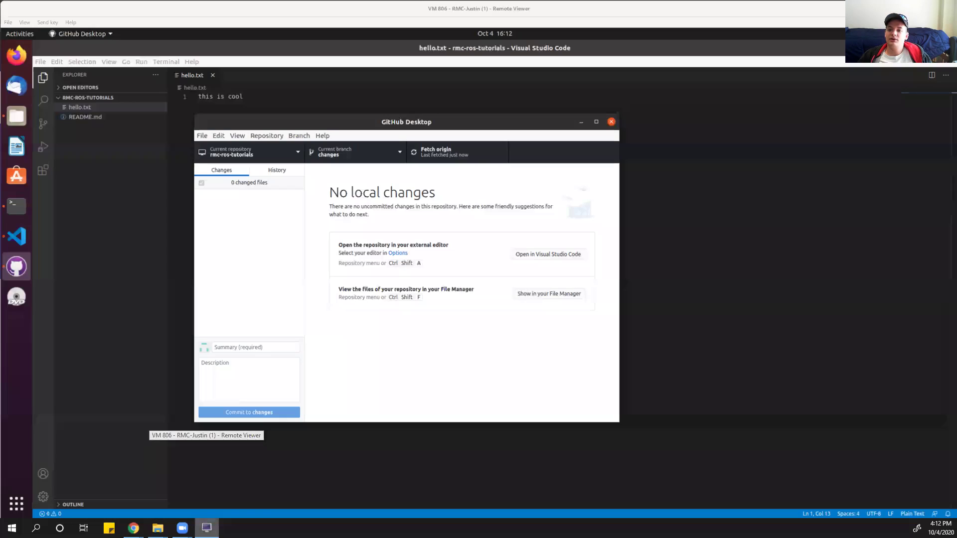
pyautogui.moveTo(368, 116); pyautogui.dragTo(377, 100)
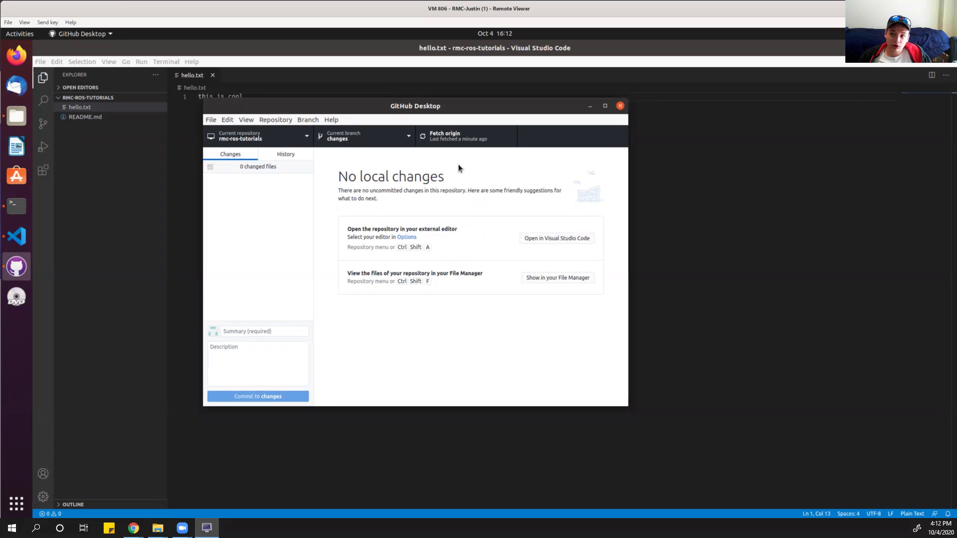
pyautogui.click(454, 137)
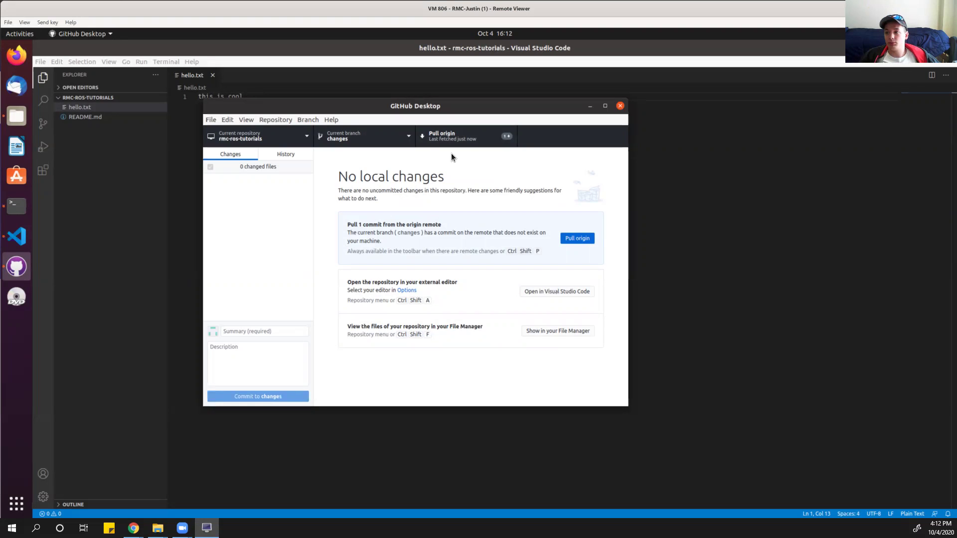
pyautogui.click(576, 240)
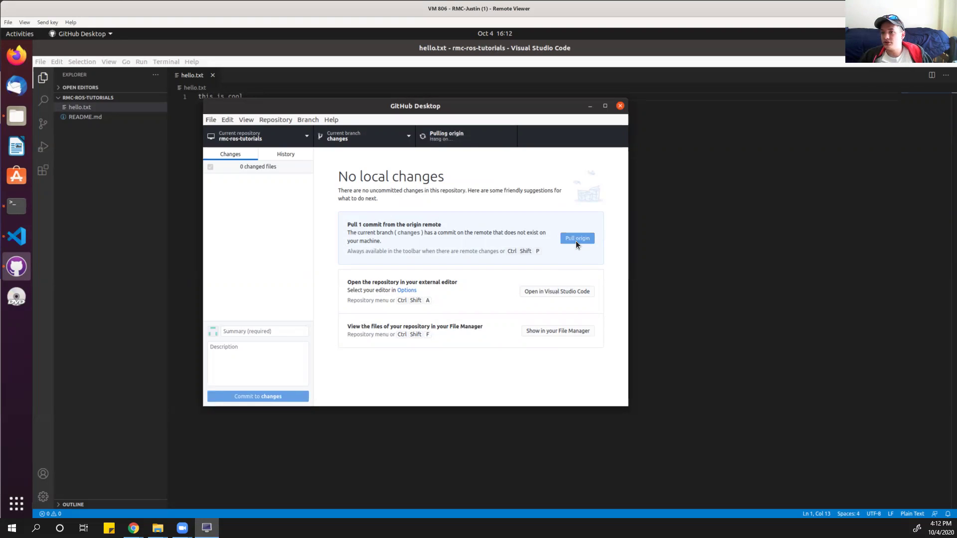
pyautogui.moveTo(463, 107); pyautogui.dragTo(467, 126)
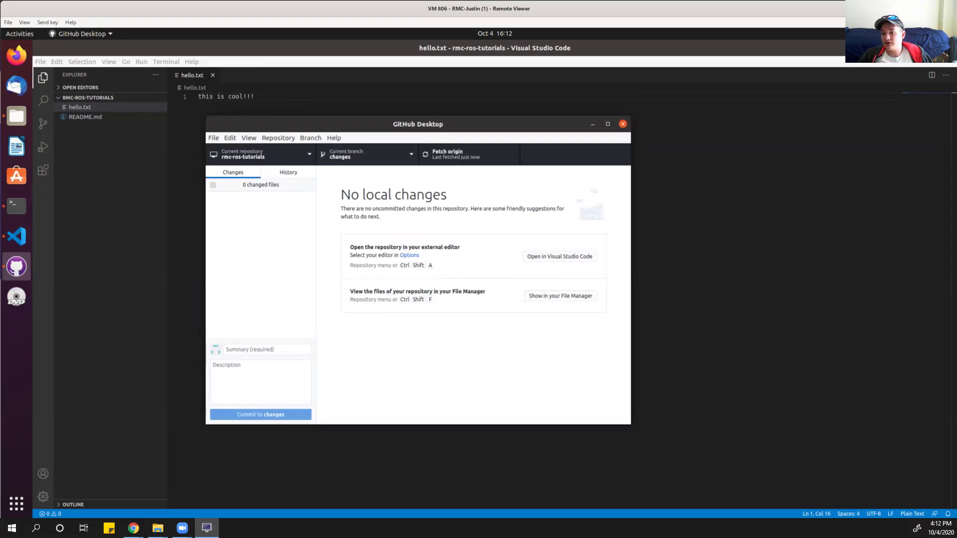
# Switch to the GitLab page in Chrome and start a merge request from changes into master, titled "Changes into Master"
pyautogui.moveTo(133, 529)
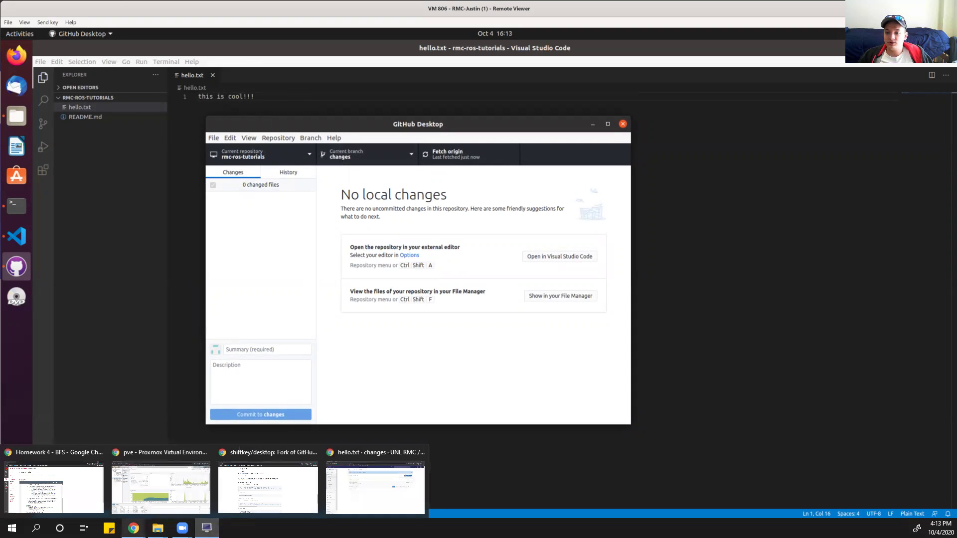
pyautogui.click(362, 492)
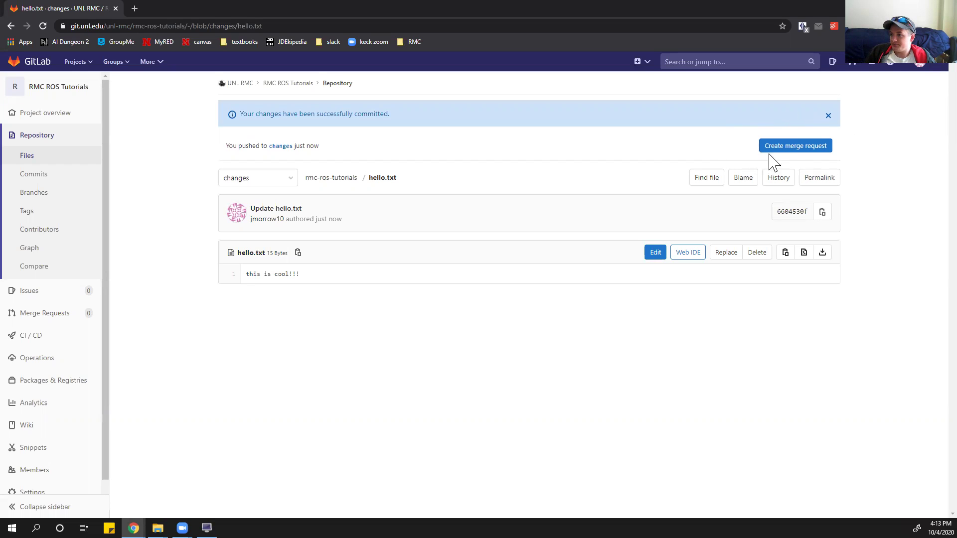
pyautogui.click(786, 150)
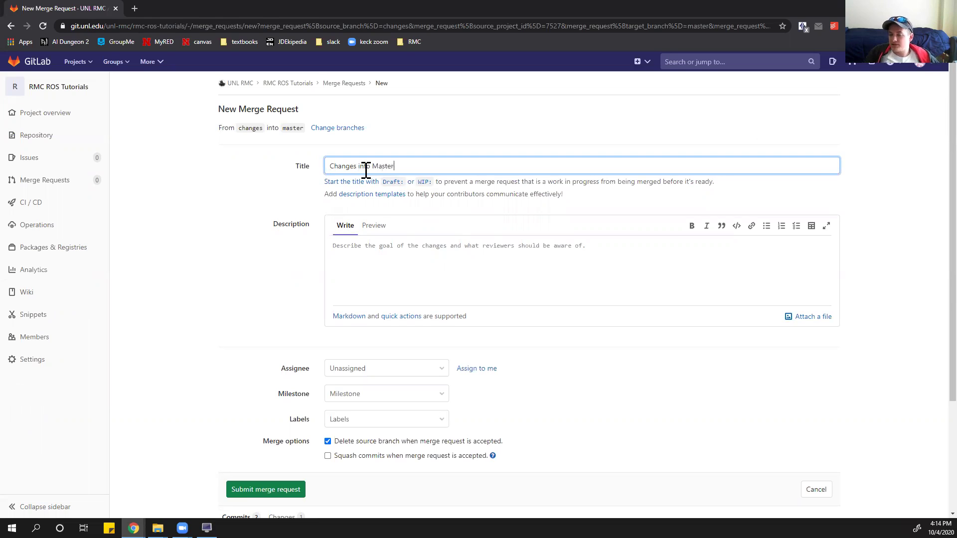
# Enter "Added stuff" as the merge request's description
pyautogui.click(361, 254)
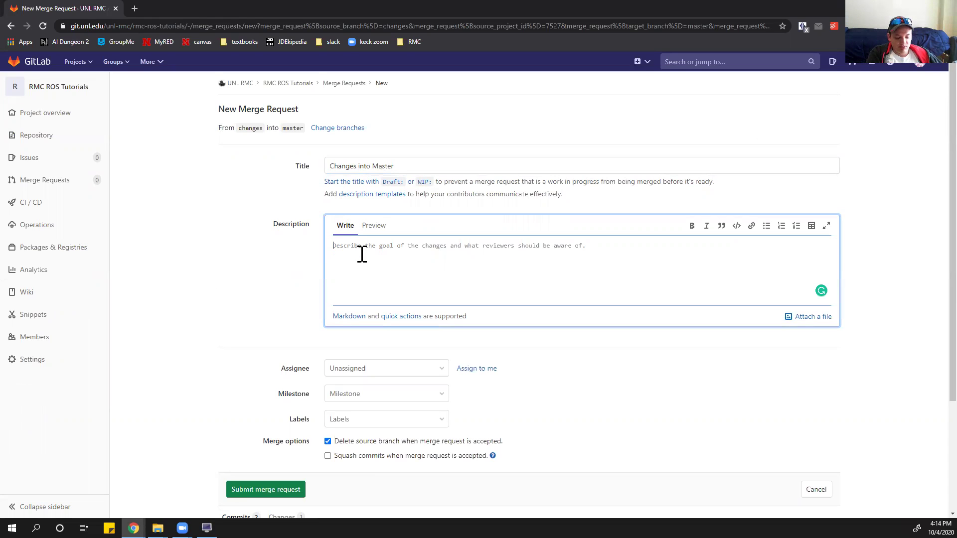
pyautogui.write('Added practia')
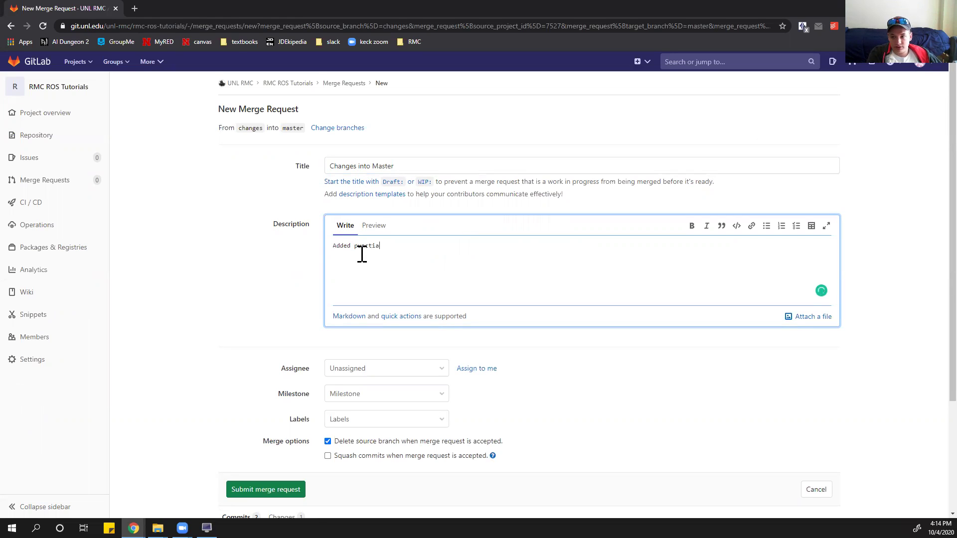
pyautogui.press('BackSpace')
pyautogui.press('BackSpace')
pyautogui.press('BackSpace')
pyautogui.press('BackSpace')
pyautogui.press('BackSpace')
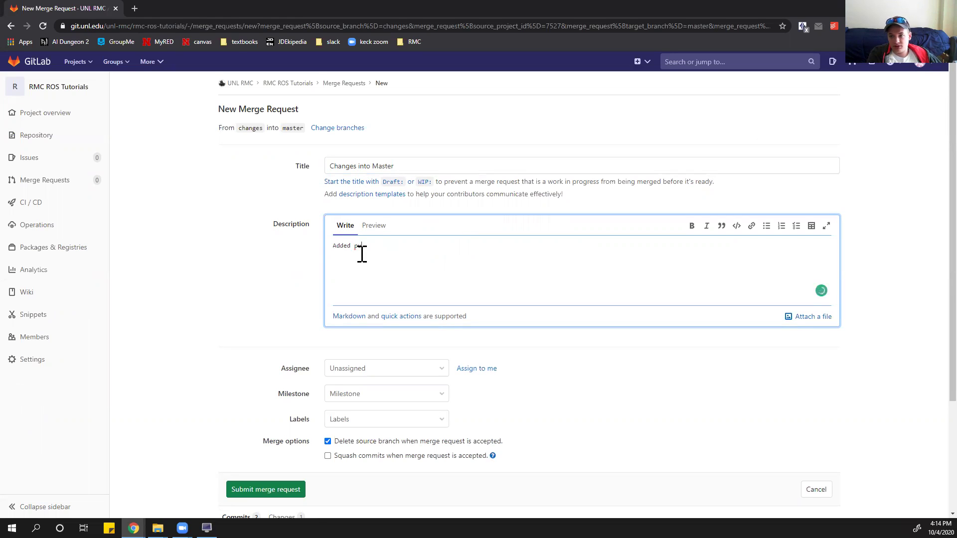
pyautogui.write('stuff')
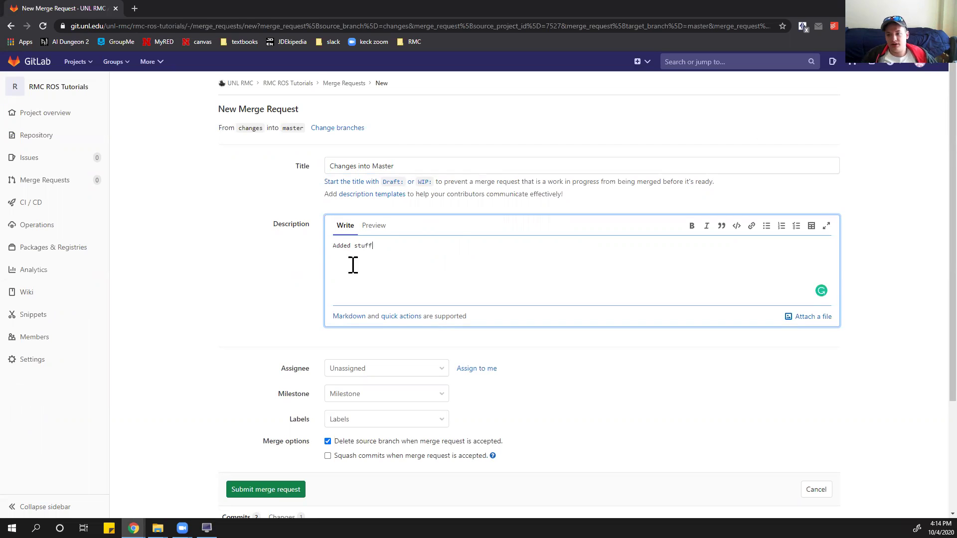
# Turn off deleting the source branch when the merge request is accepted, and submit the request
pyautogui.scroll(-2, 230, 344)
pyautogui.scroll(-1, 225, 342)
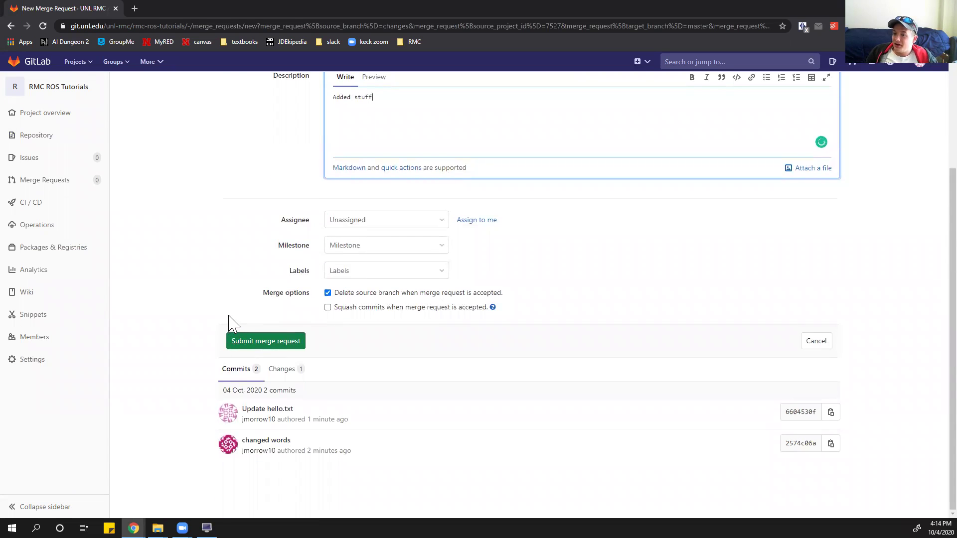
pyautogui.click(328, 293)
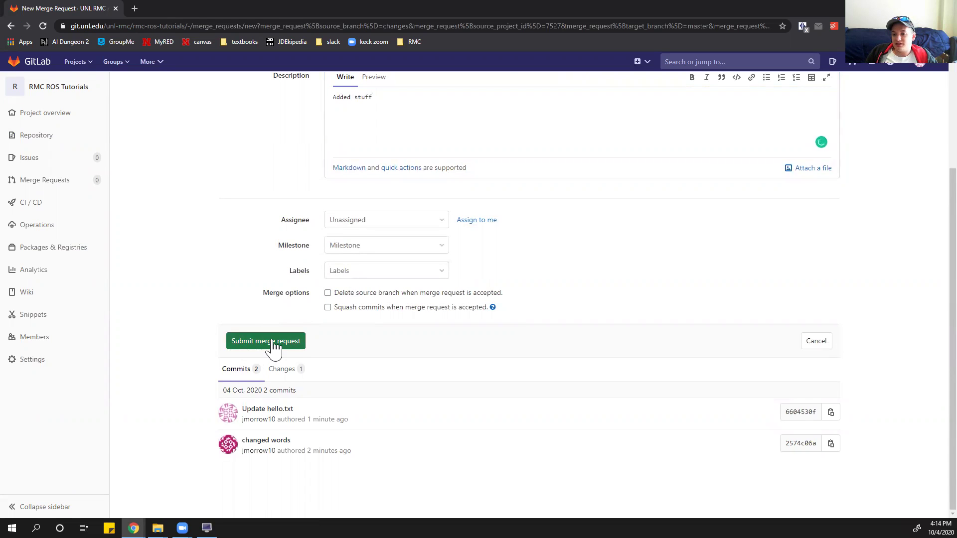
pyautogui.click(273, 344)
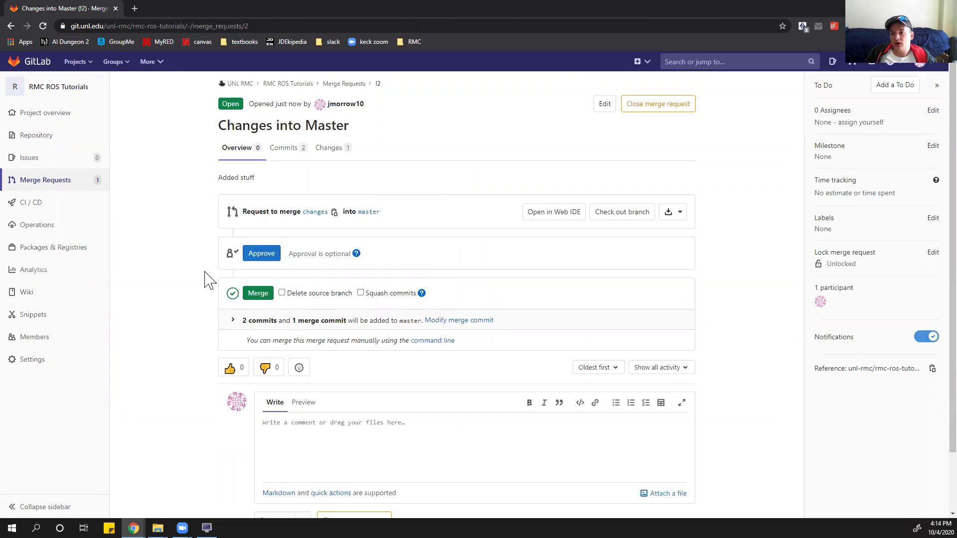
# Look over the submitted merge request and merge the changes branch into master
pyautogui.scroll(-1, 329, 399)
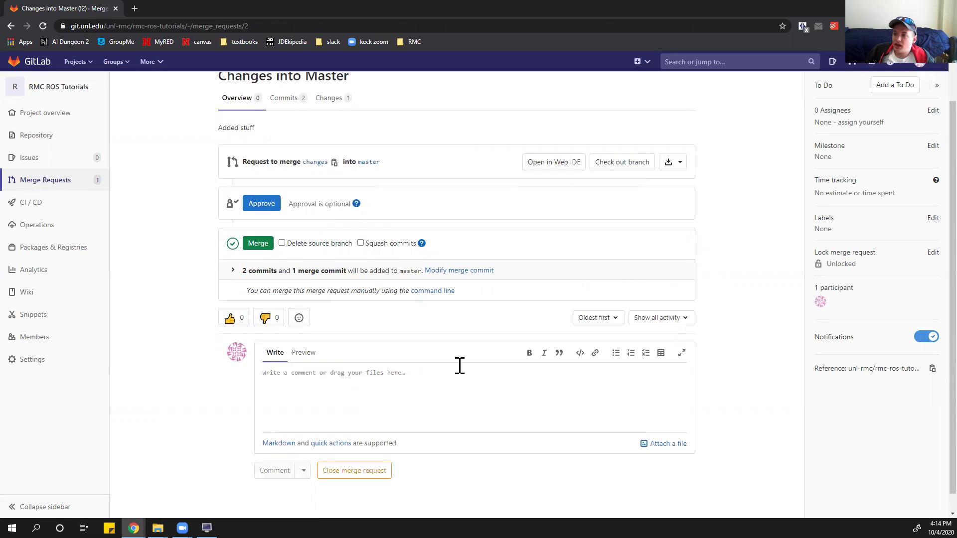
pyautogui.scroll(1, 448, 331)
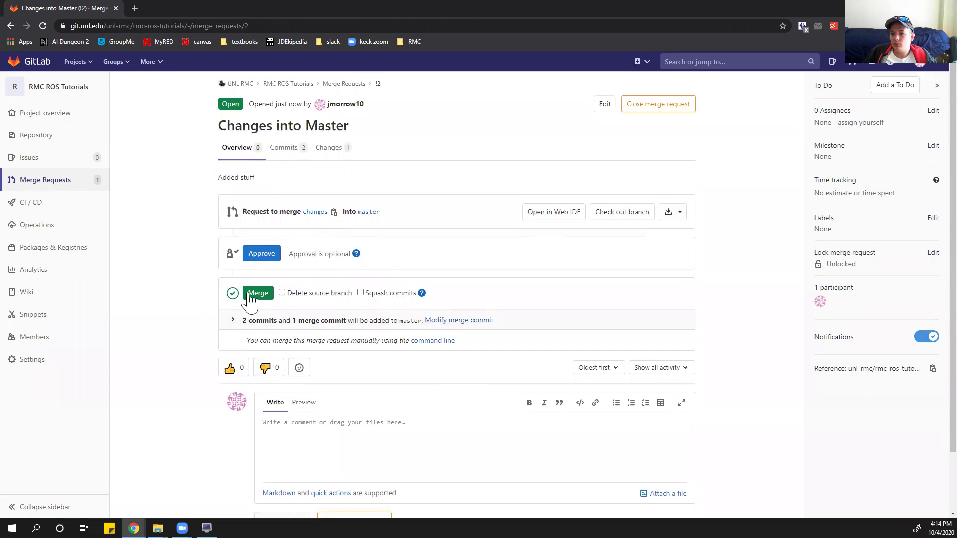
pyautogui.click(252, 295)
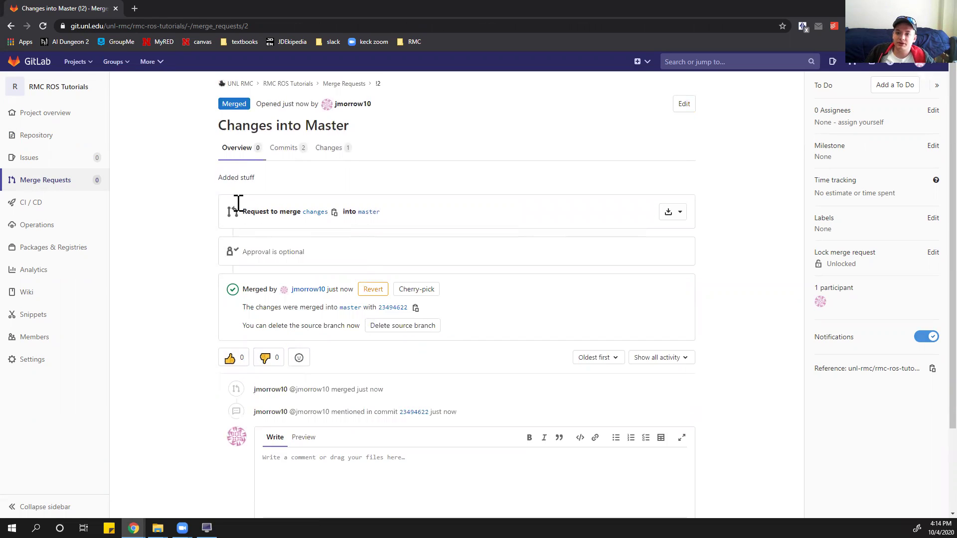
# Check the repository's files and branch list, and open hello.txt on the master branch
pyautogui.moveTo(85, 139)
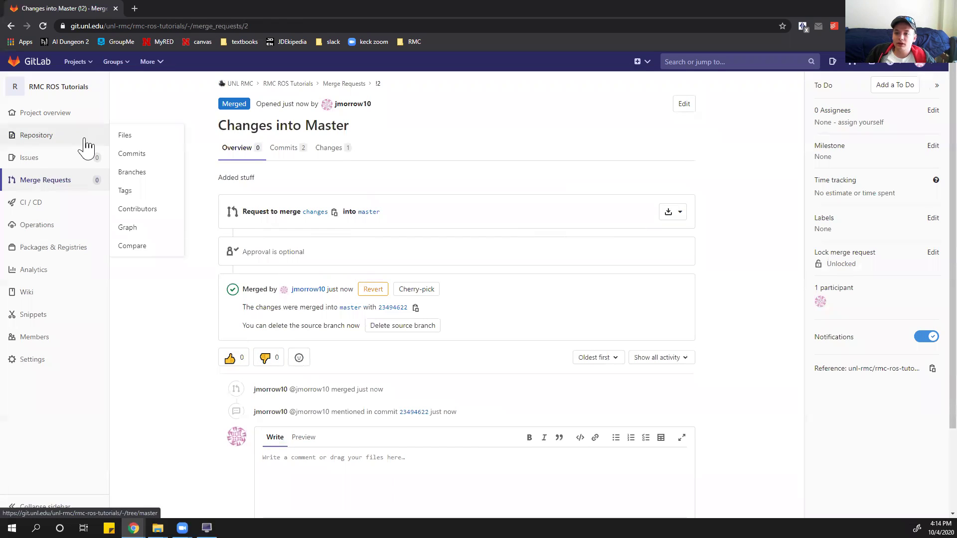
pyautogui.click(125, 142)
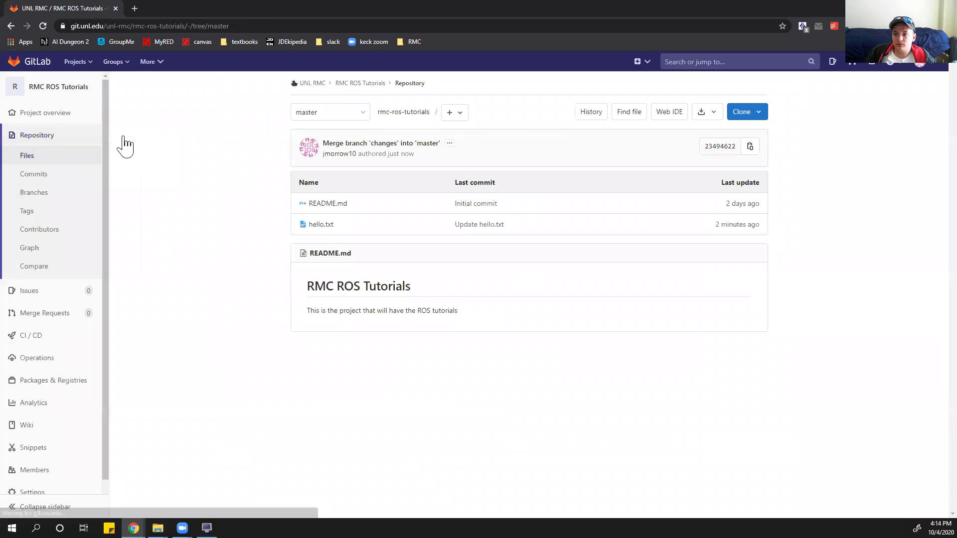
pyautogui.click(28, 194)
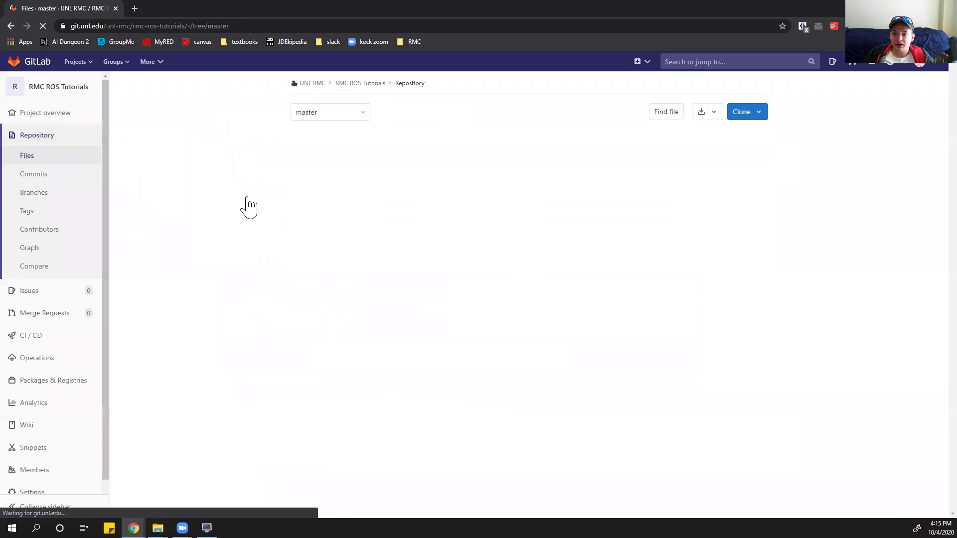
pyautogui.click(319, 229)
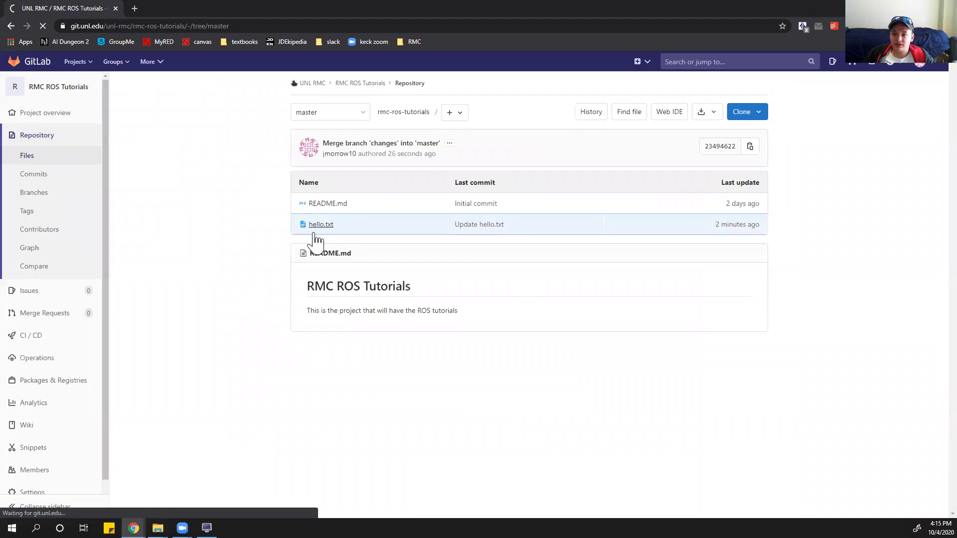